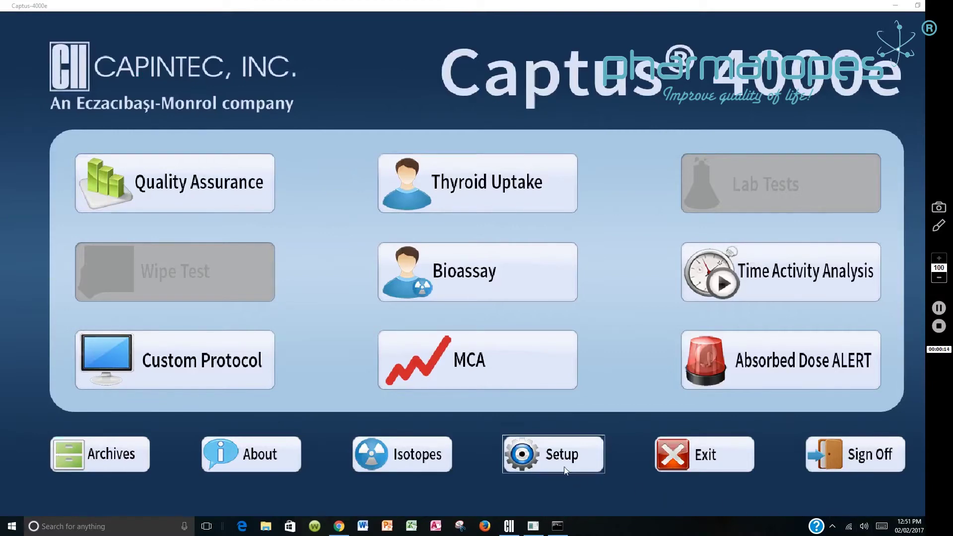
Step: Review the module licenses in the system setup and close them
left_click(556, 455)
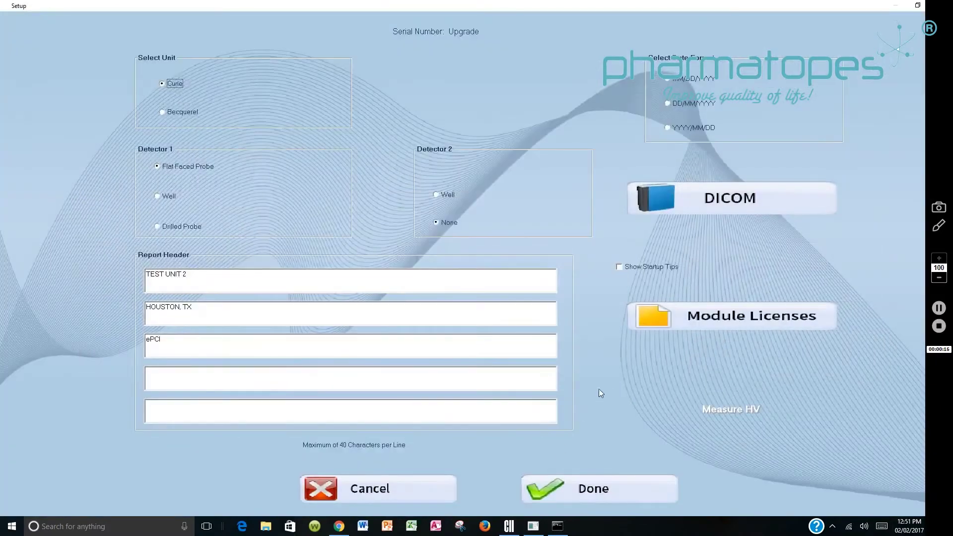
left_click(736, 321)
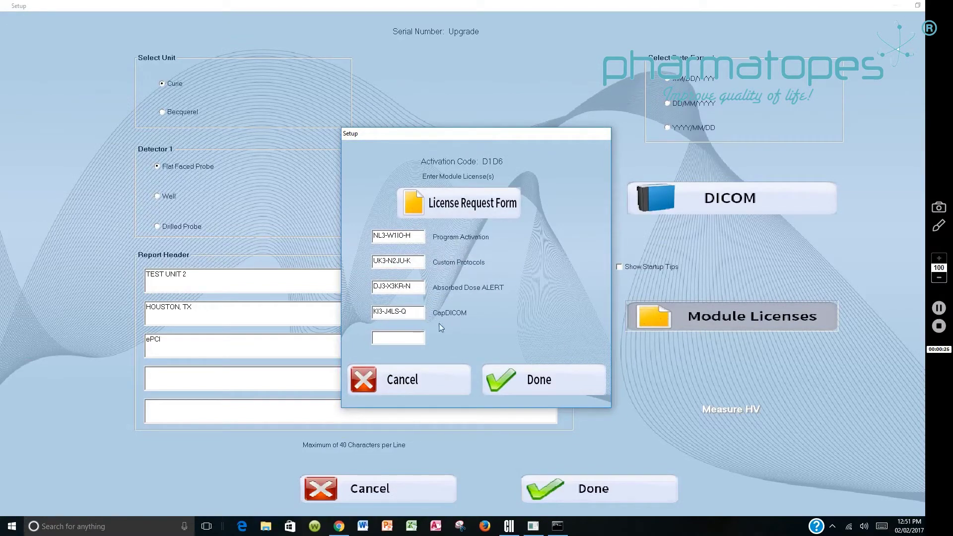
left_click(546, 380)
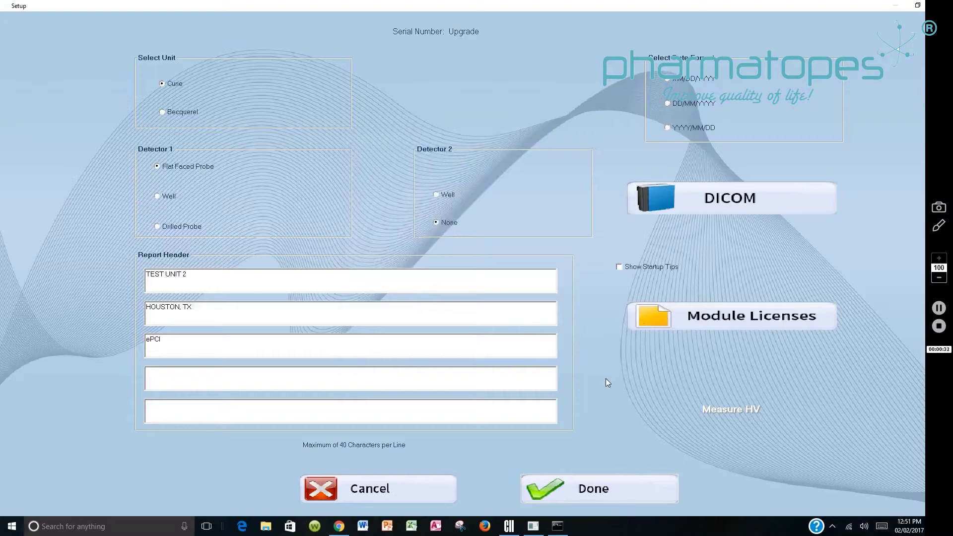
Step: Open the local DICOM settings, check the AE title, display options and institution details, and save them
left_click(727, 202)
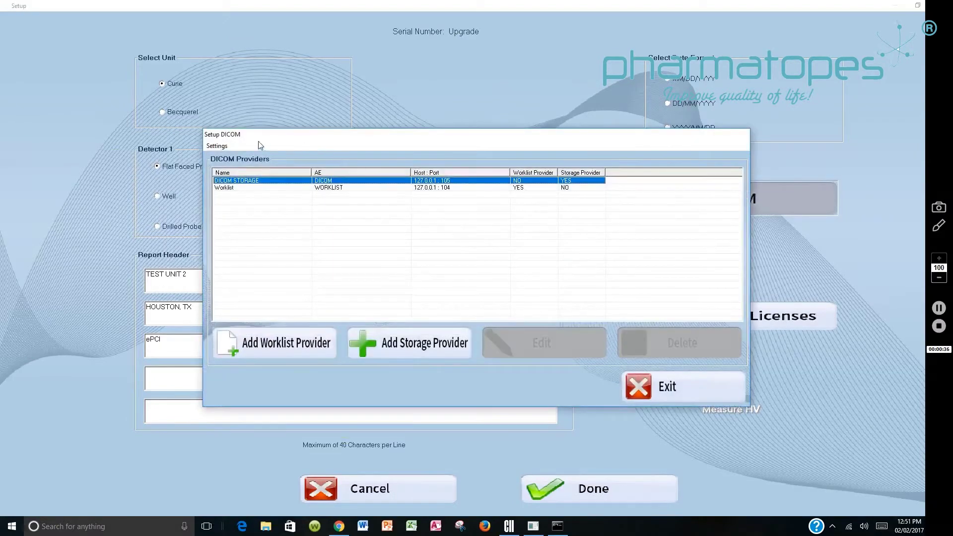
left_click(216, 146)
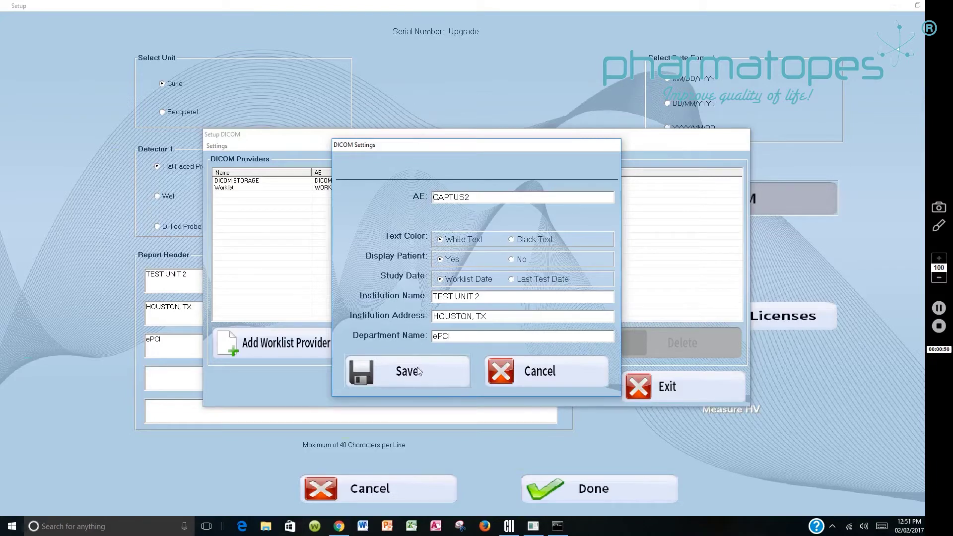
left_click(449, 377)
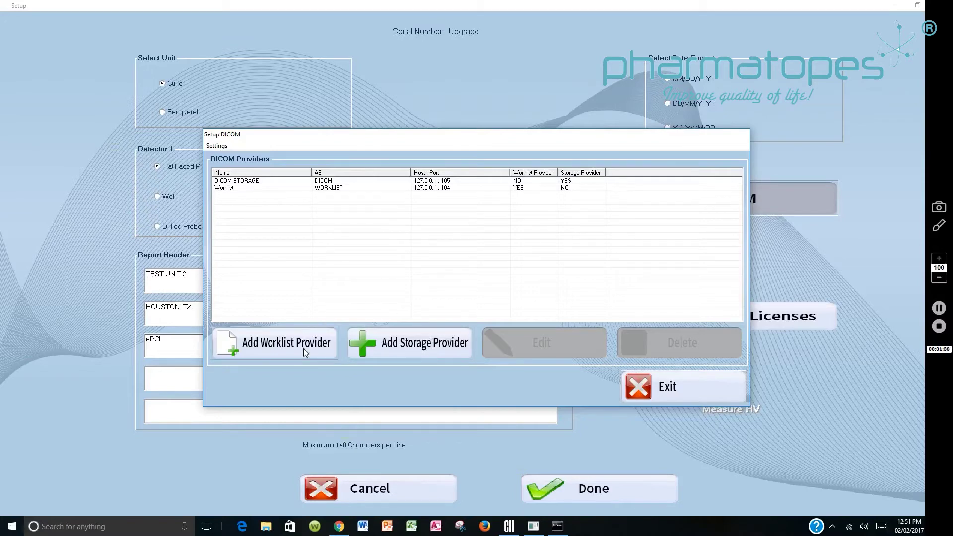
Step: Mark the Worklist provider as active and test its connection with an echo, leaving its settings unsaved
left_click(445, 189)
left_click(543, 336)
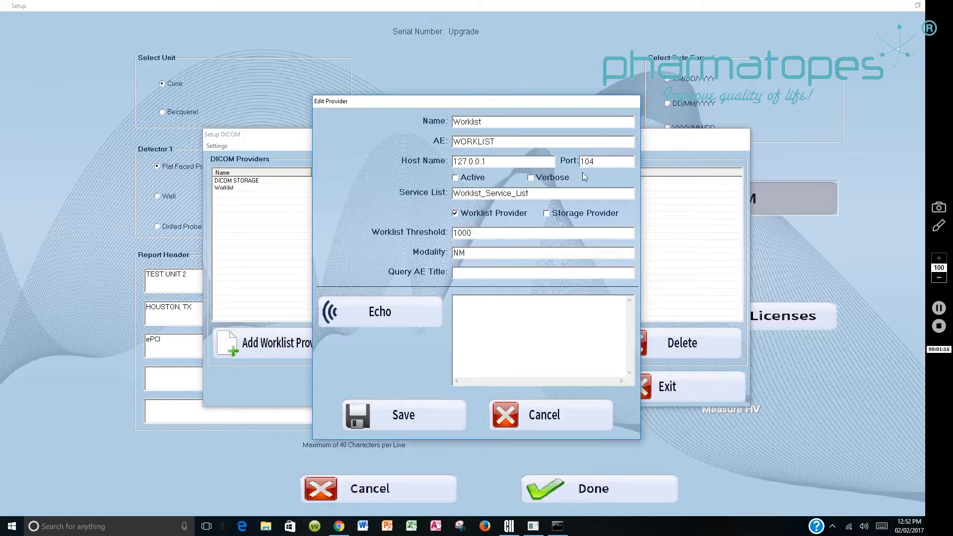
left_click(456, 179)
left_click(397, 318)
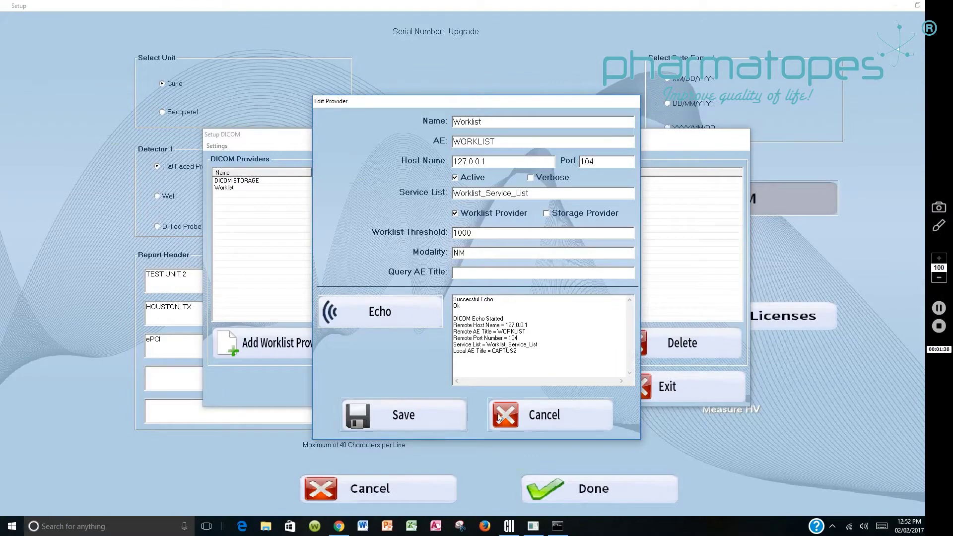
left_click(536, 415)
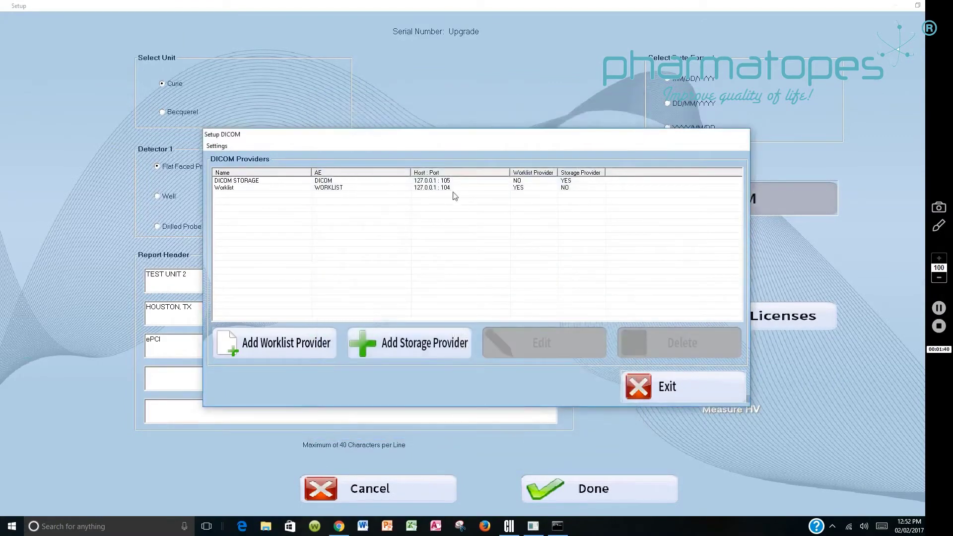
Step: Test the DICOM STORAGE provider with an echo while marked active, discard its edits, and leave the system setup
left_click(400, 183)
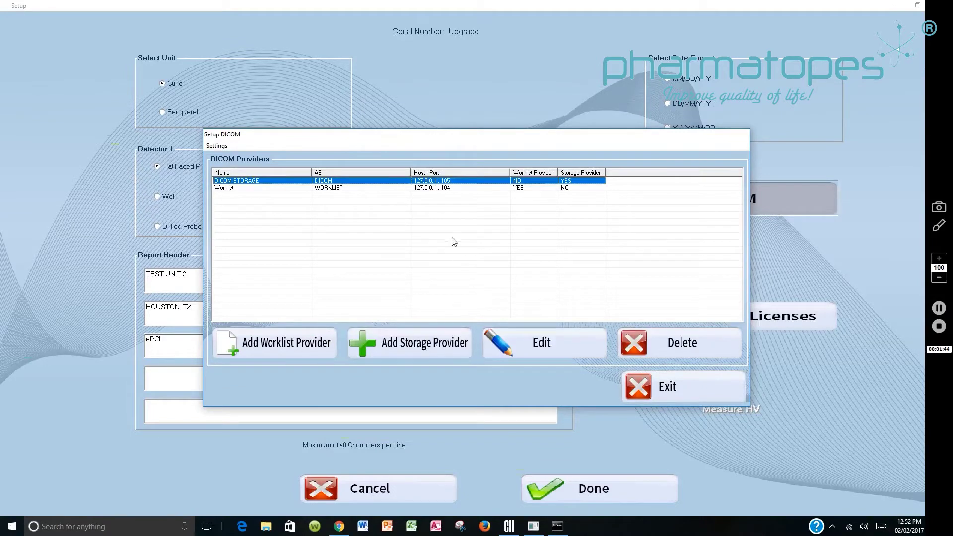
left_click(545, 353)
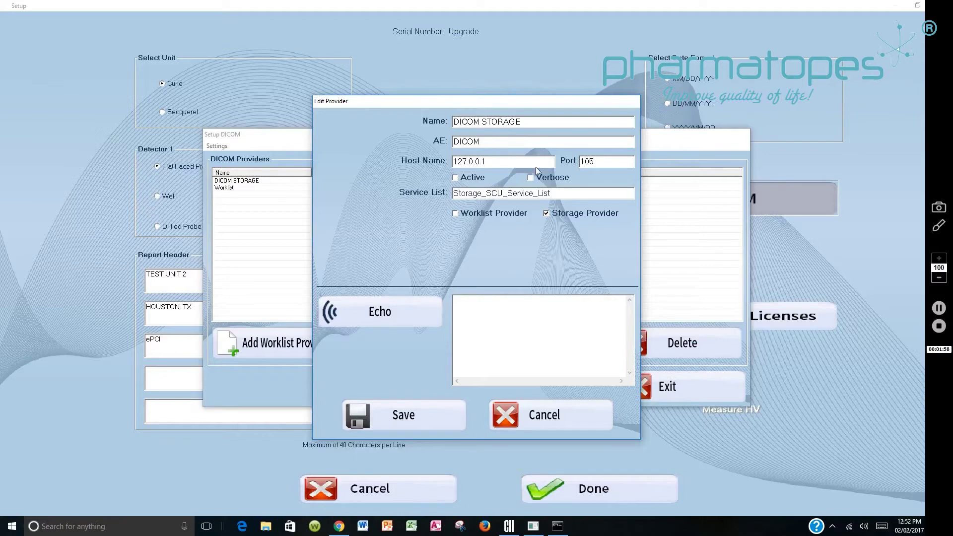
left_click(458, 183)
left_click(418, 320)
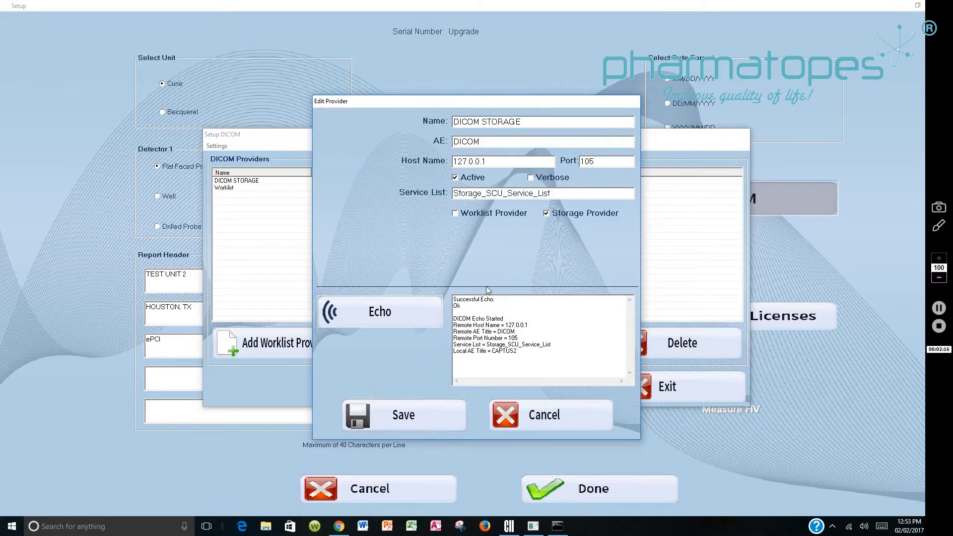
left_click(559, 419)
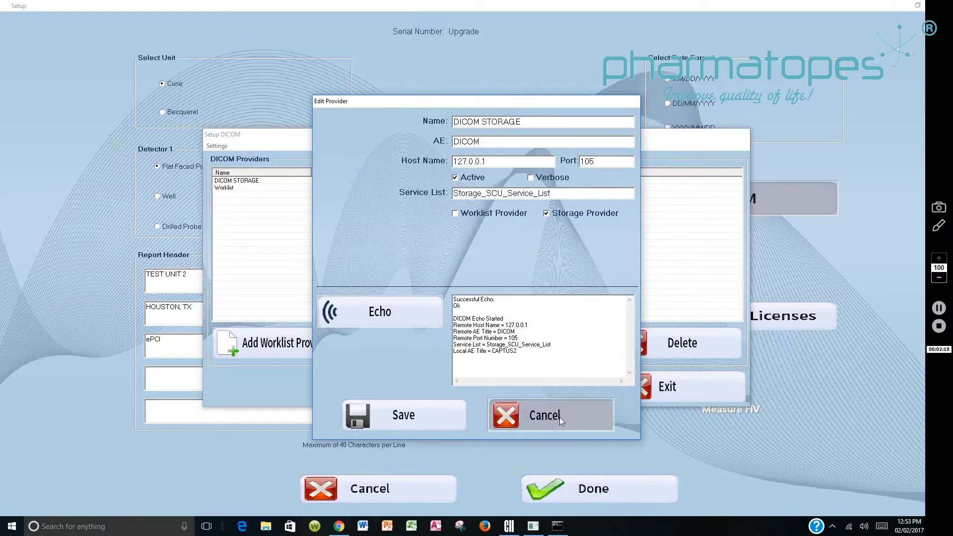
left_click(679, 390)
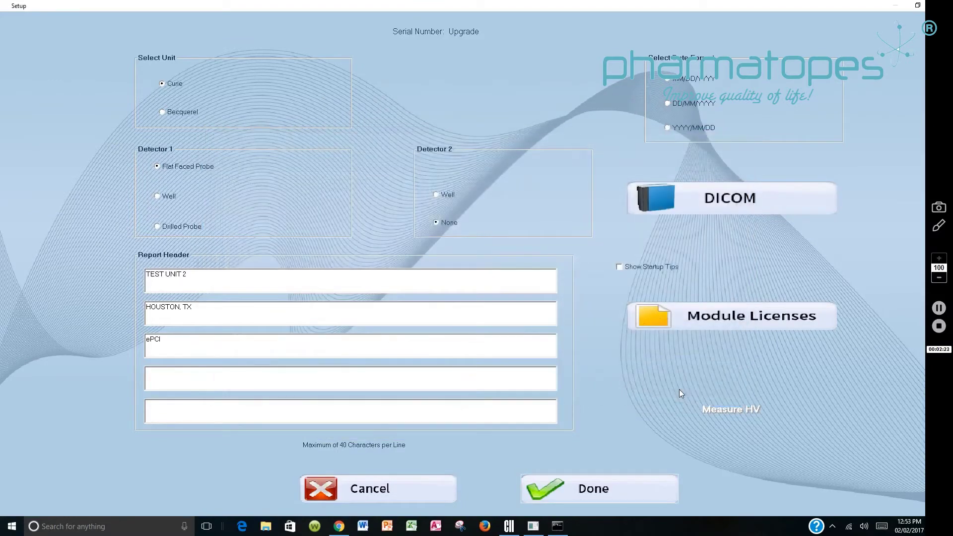
left_click(598, 488)
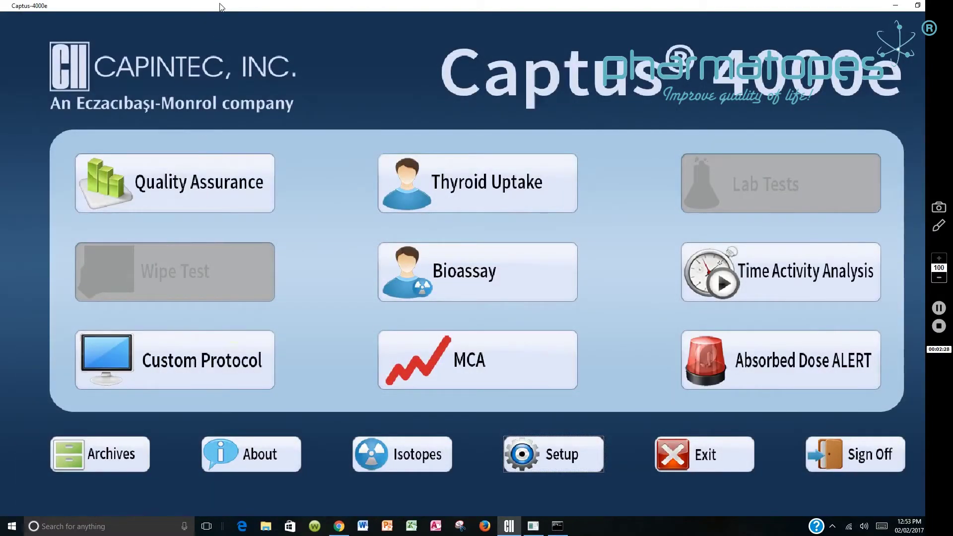
Step: Open the DICOM patient worklist from Thyroid Uptake and clear all entries from it
left_click(468, 173)
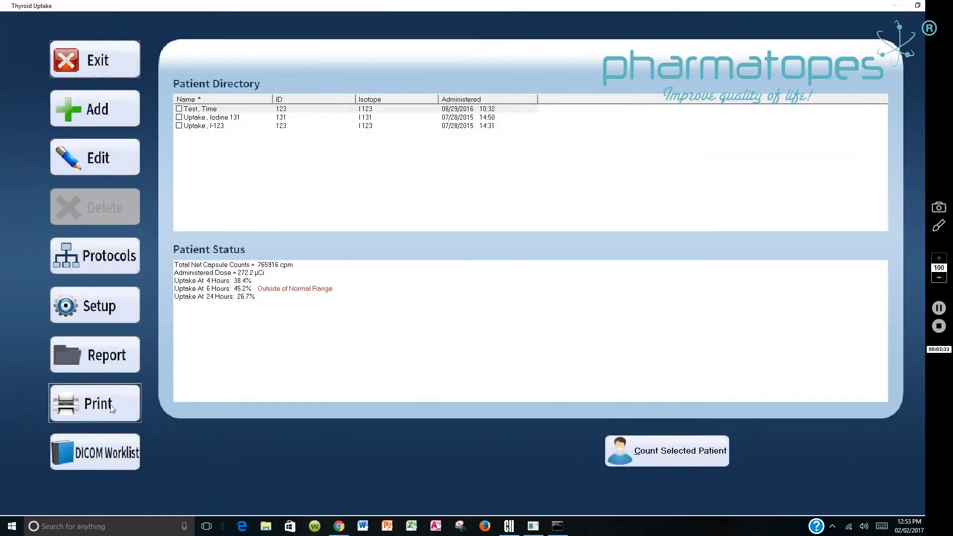
left_click(96, 454)
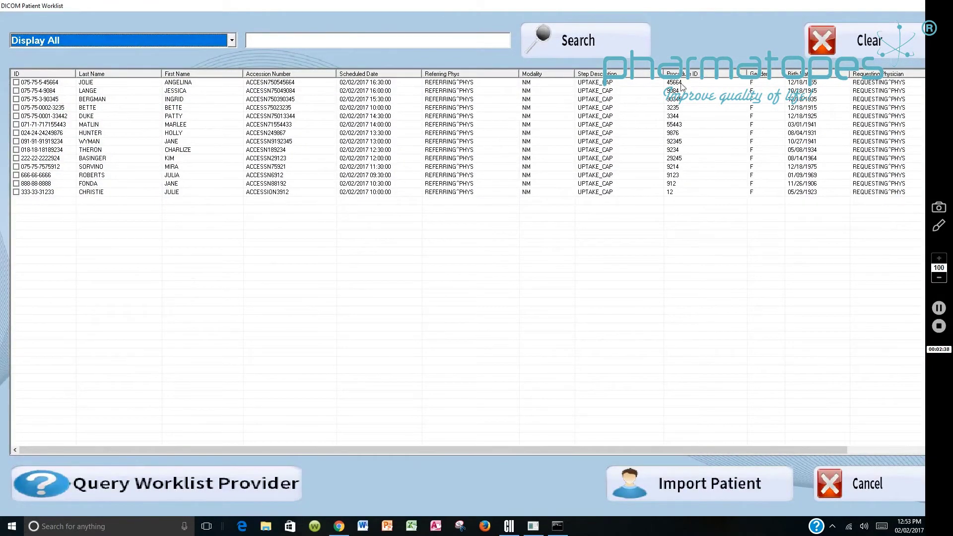
left_click(853, 36)
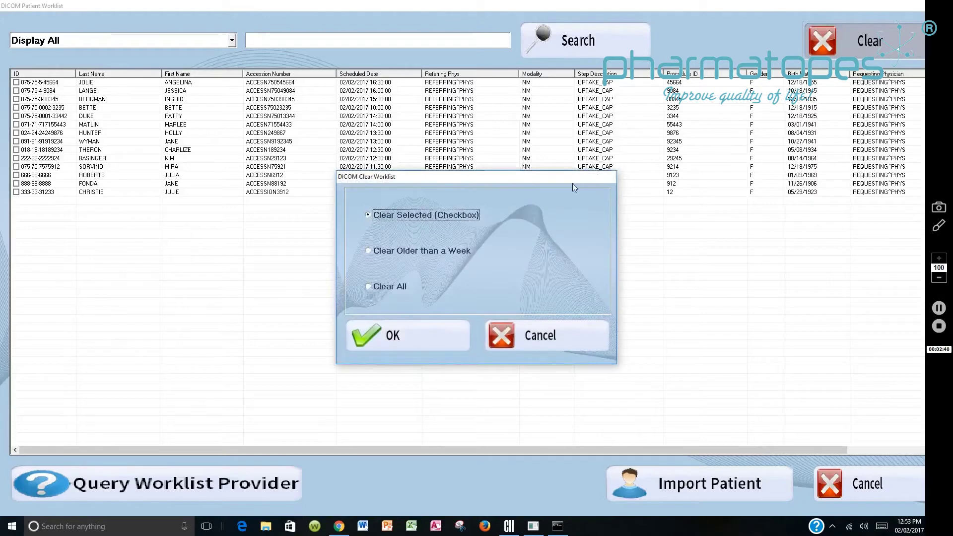
left_click(402, 286)
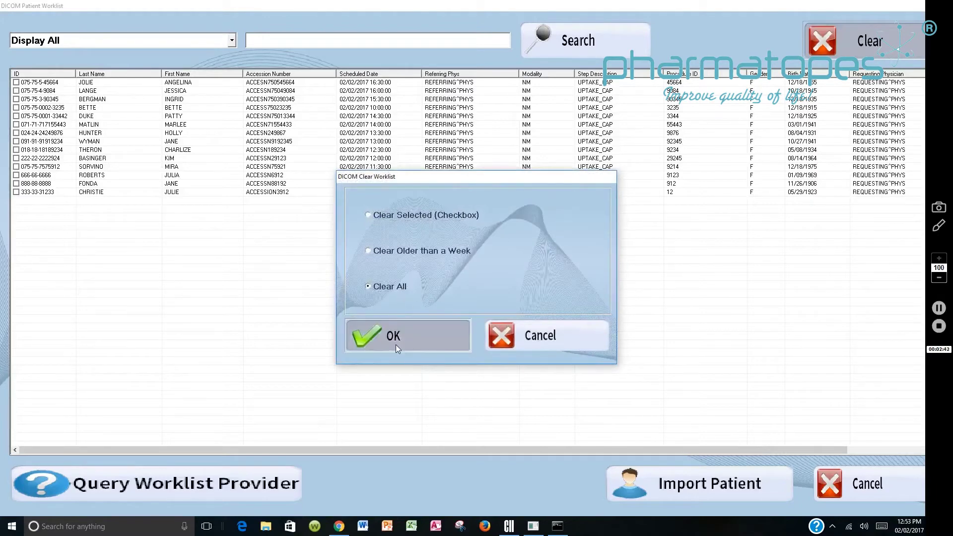
left_click(395, 344)
Step: Query the Worklist provider with the preset date and NM modality, and import the patient scheduled for 02/02/2017 13:00
left_click(190, 485)
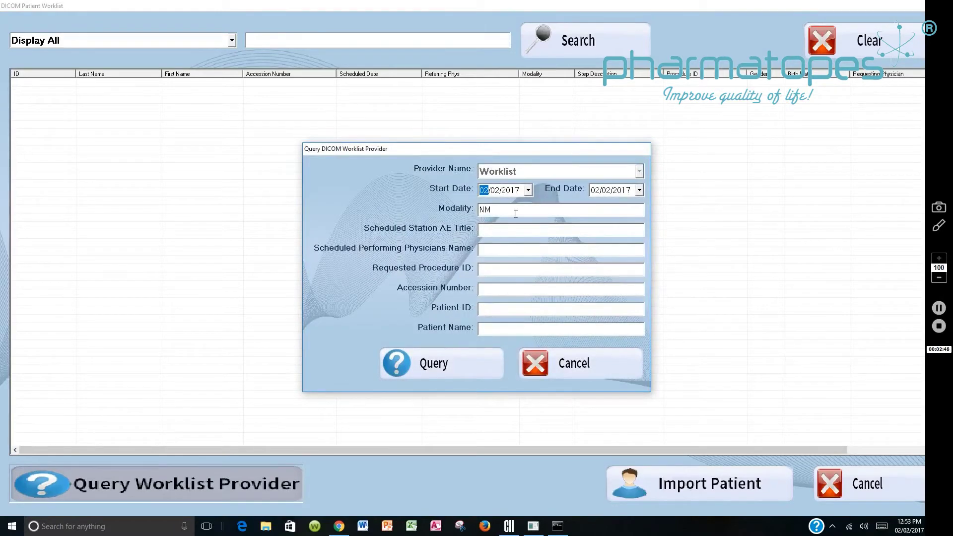
left_click(440, 355)
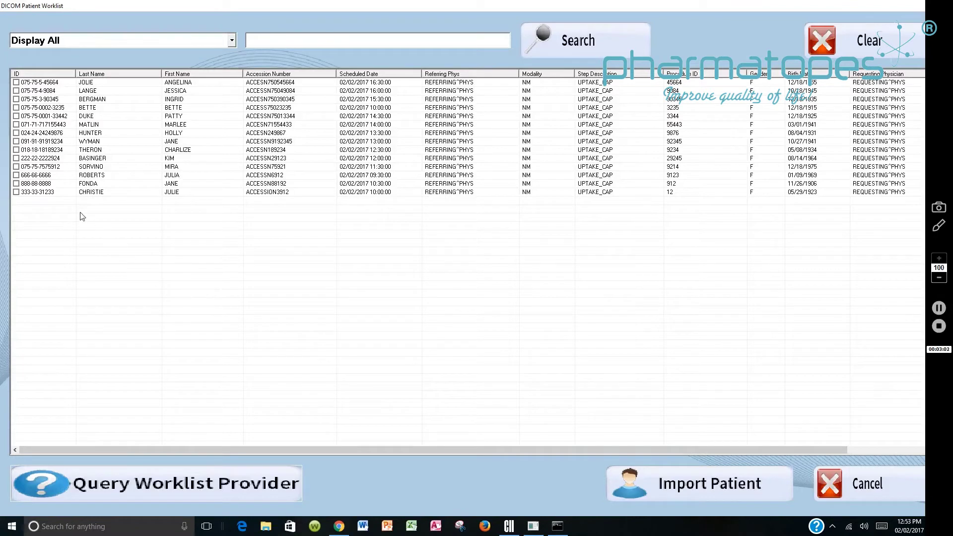
left_click(16, 142)
left_click(31, 142)
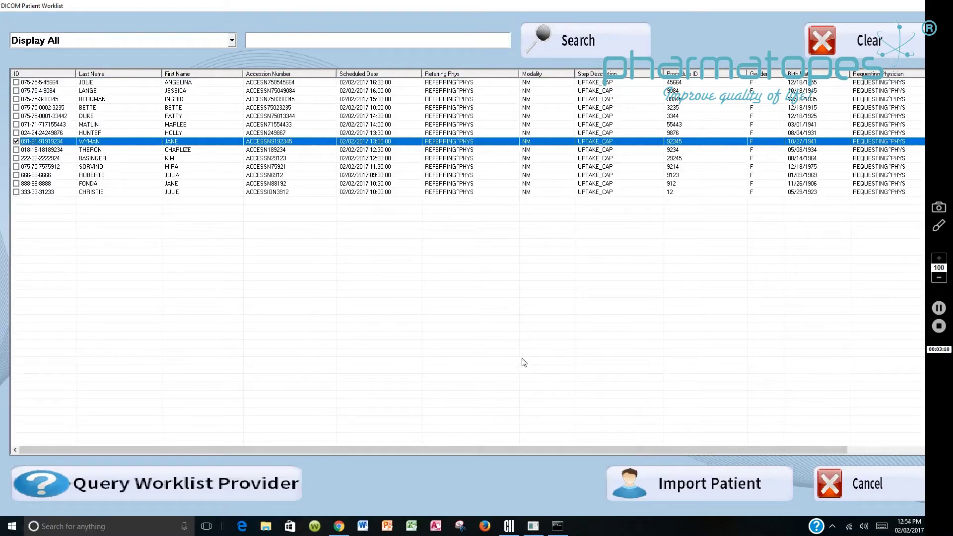
left_click(687, 484)
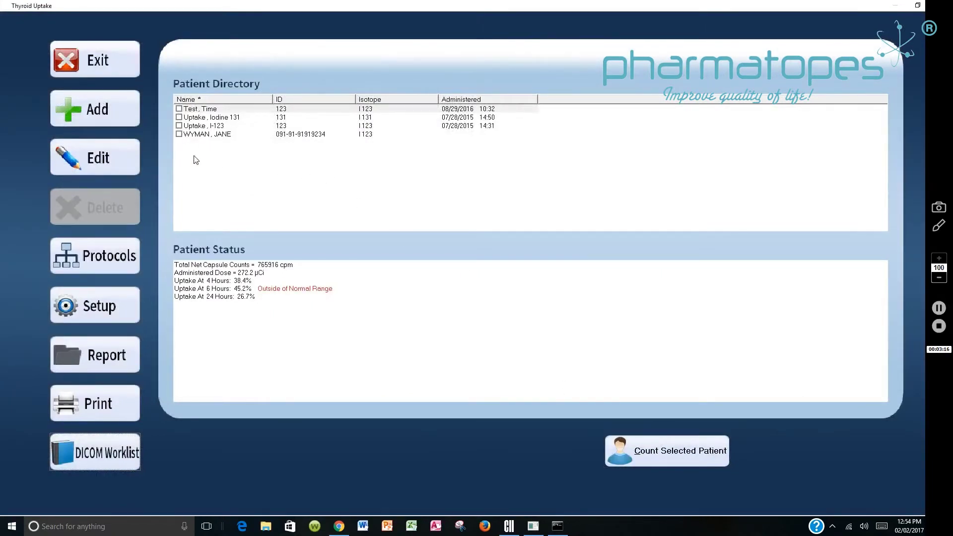
Step: Open the imported patient's record to complete the missing information and select the I-123 Uptake protocol
left_click(226, 134)
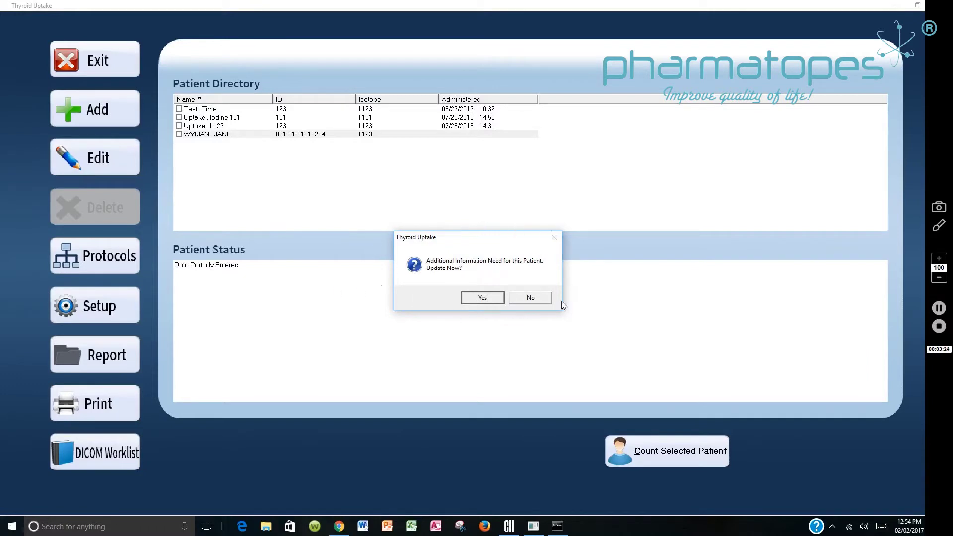
left_click(490, 298)
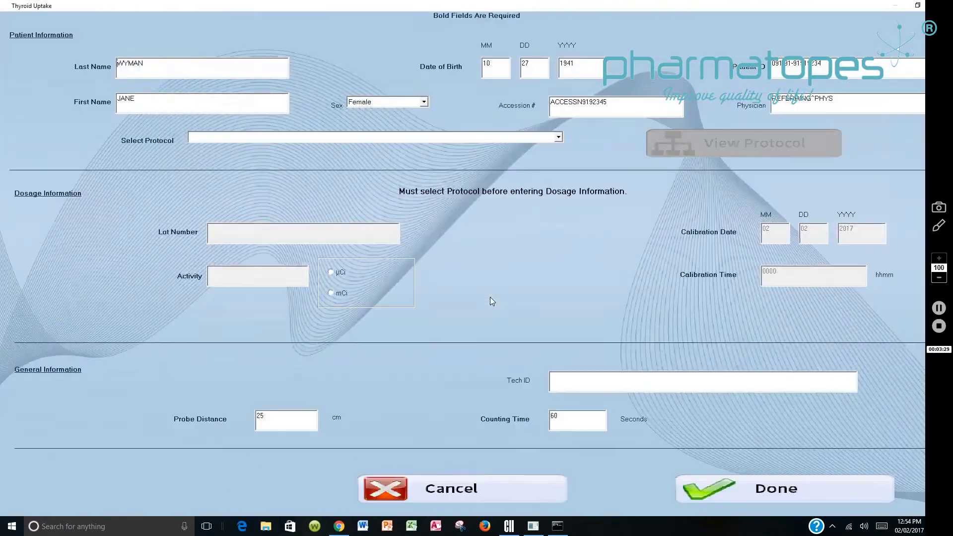
left_click(558, 137)
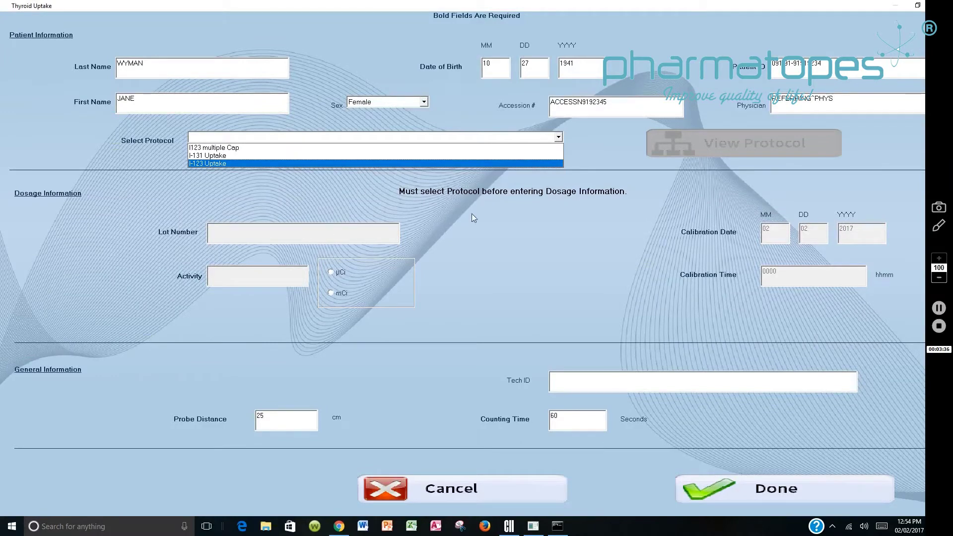
left_click(460, 231)
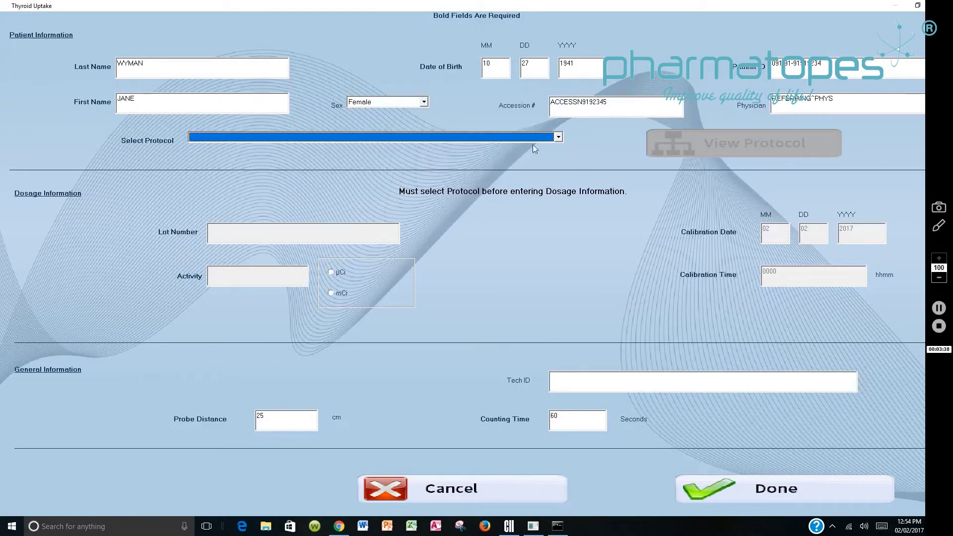
left_click(558, 137)
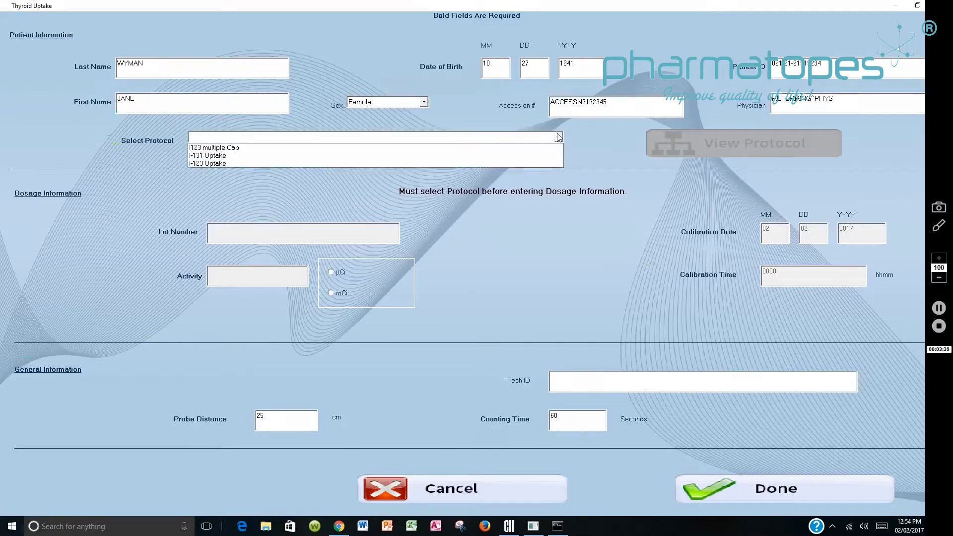
left_click(462, 164)
Step: Complete the patient's record with lot number 123, activity 300 µCi, calibration time 1200 and Tech ID TEST
left_click(357, 236)
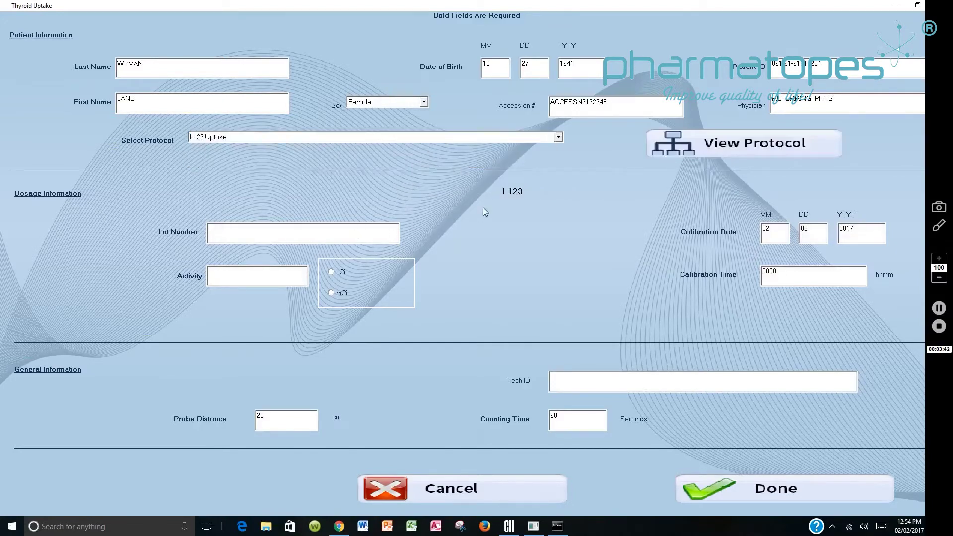
type("123")
left_click(247, 274)
type("300")
left_click(340, 272)
double_click(793, 275)
type("1200")
left_click(584, 376)
type("TEST")
left_click(763, 488)
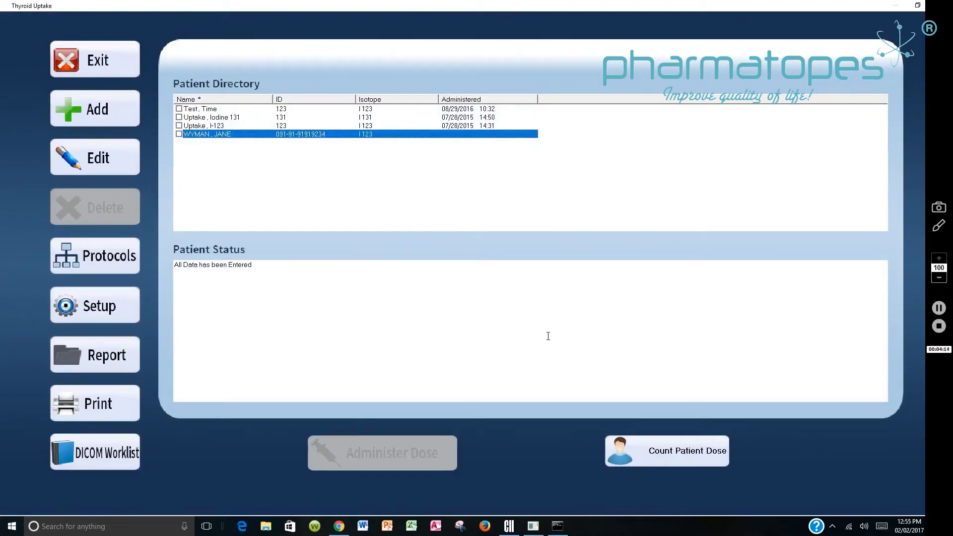
Step: Start the imported patient's dose-counting procedure with a new room background measurement instead of the previous one
left_click(938, 308)
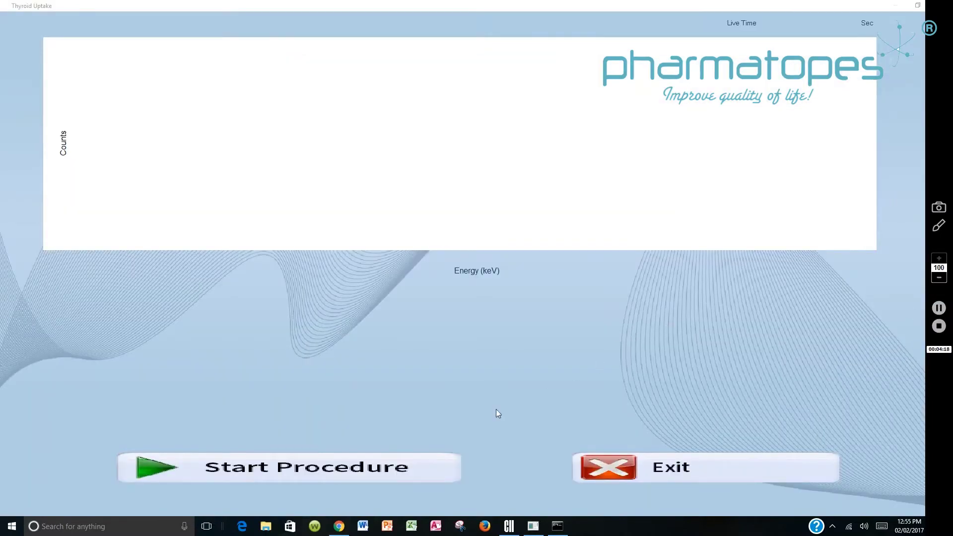
left_click(341, 471)
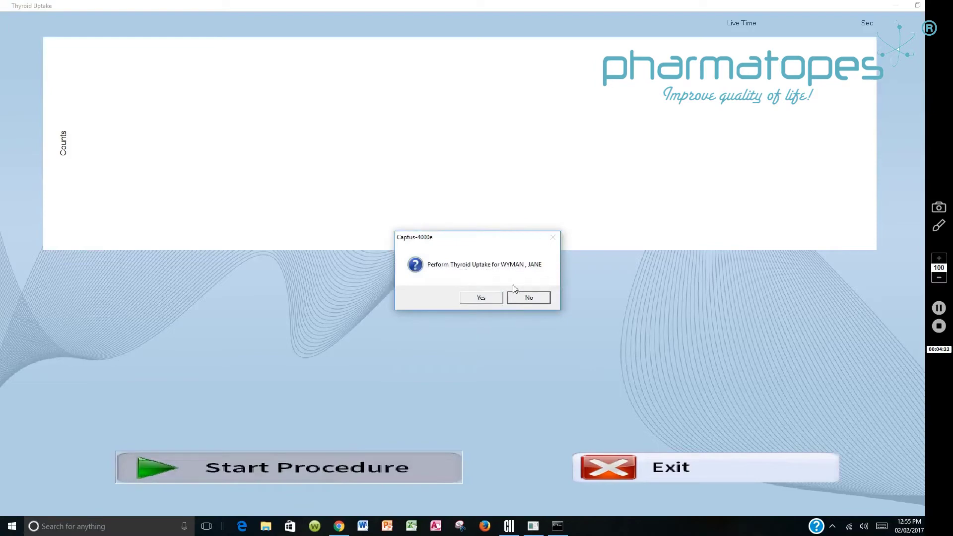
left_click(481, 298)
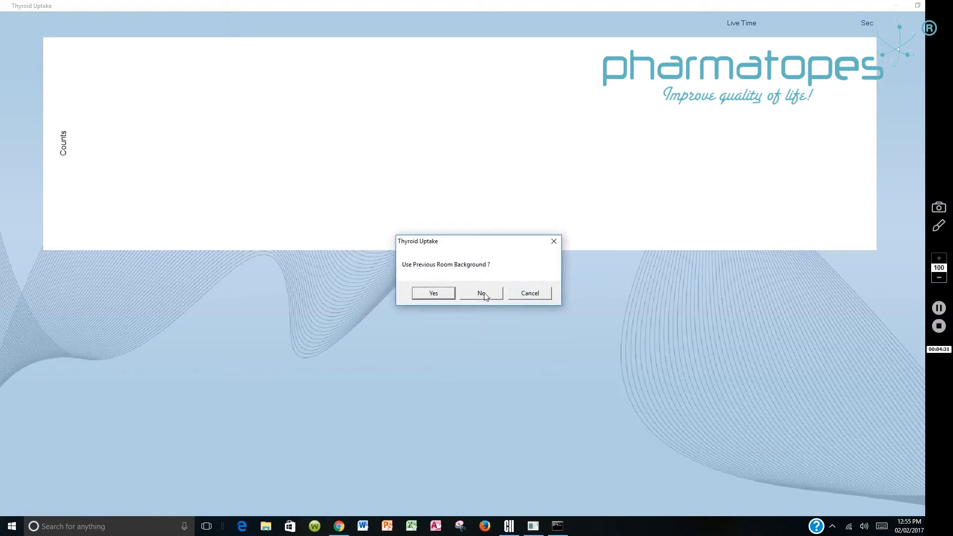
left_click(482, 293)
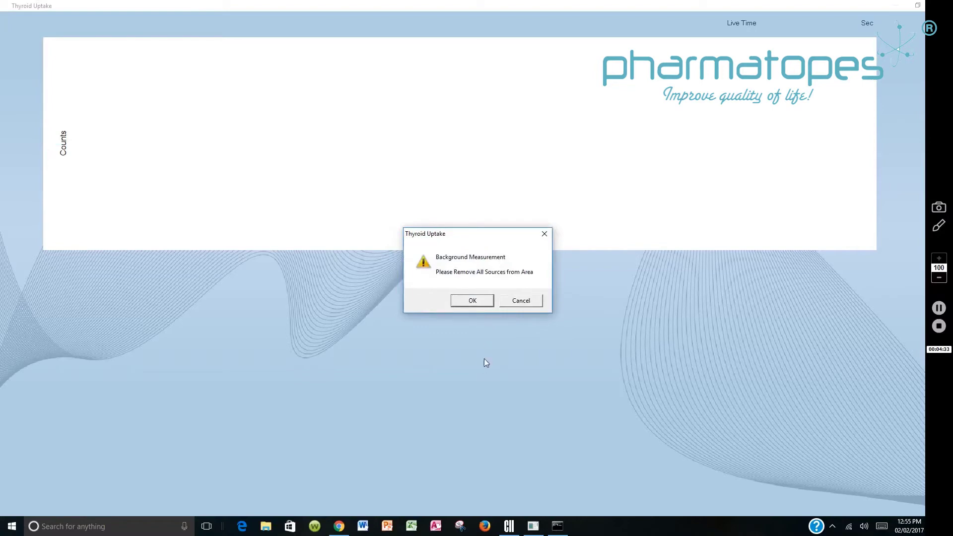
left_click(478, 304)
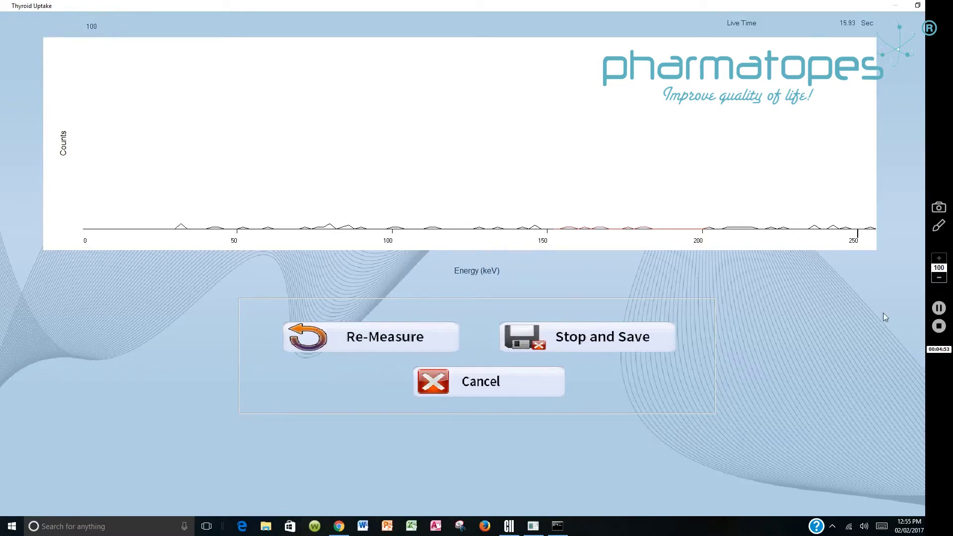
Step: Let the room background count finish and accept the measurement
left_click(939, 308)
left_click(938, 307)
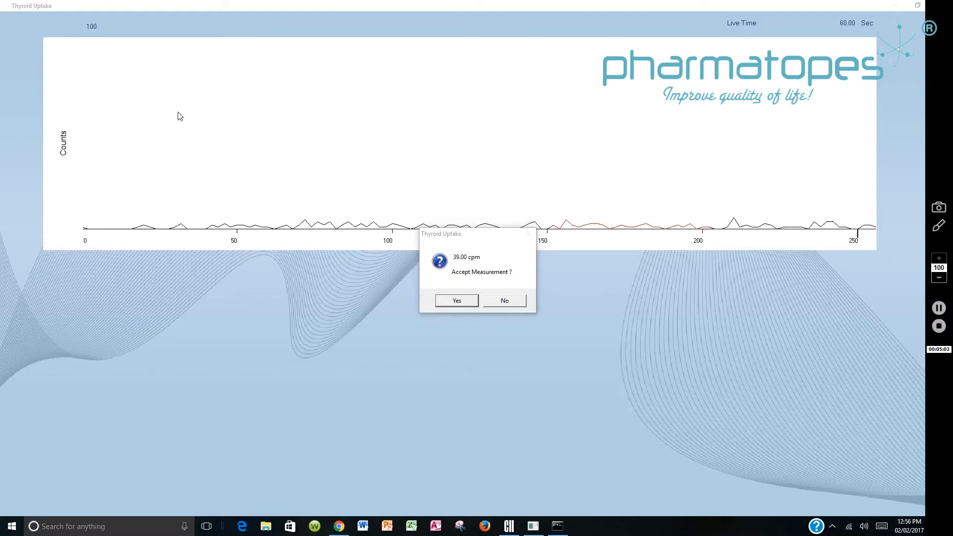
left_click(463, 305)
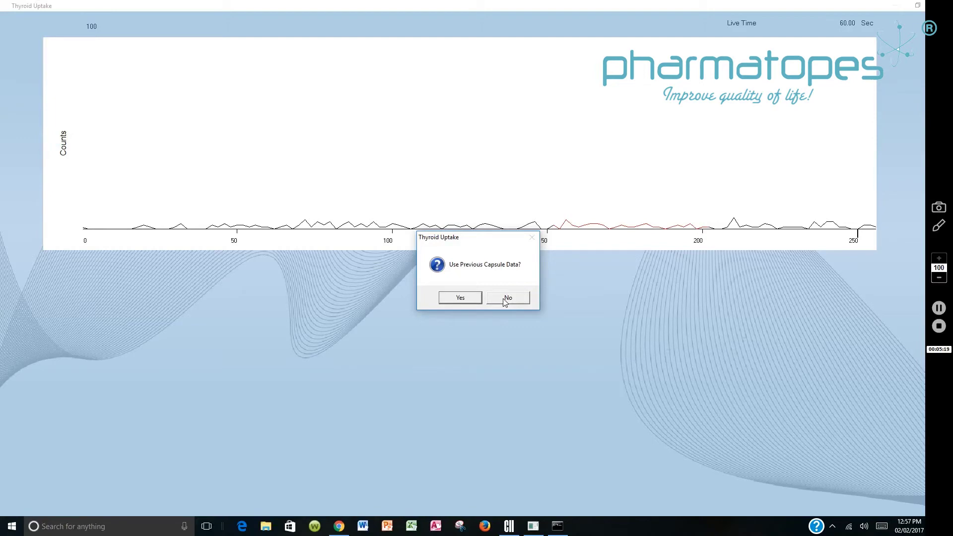
Step: Measure a new capsule in the phantom at 25 cm instead of using previous capsule data, accept the count and exit the procedure
left_click(499, 298)
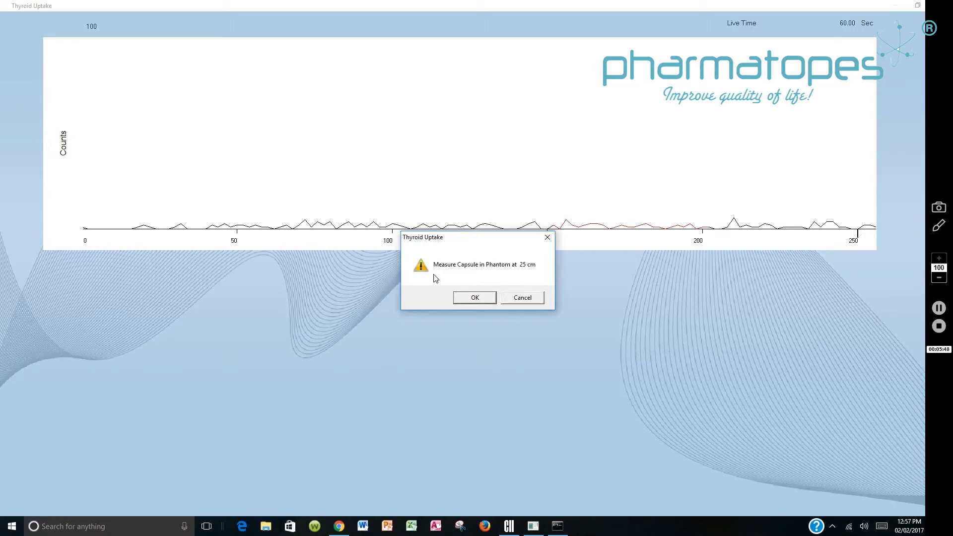
left_click(475, 298)
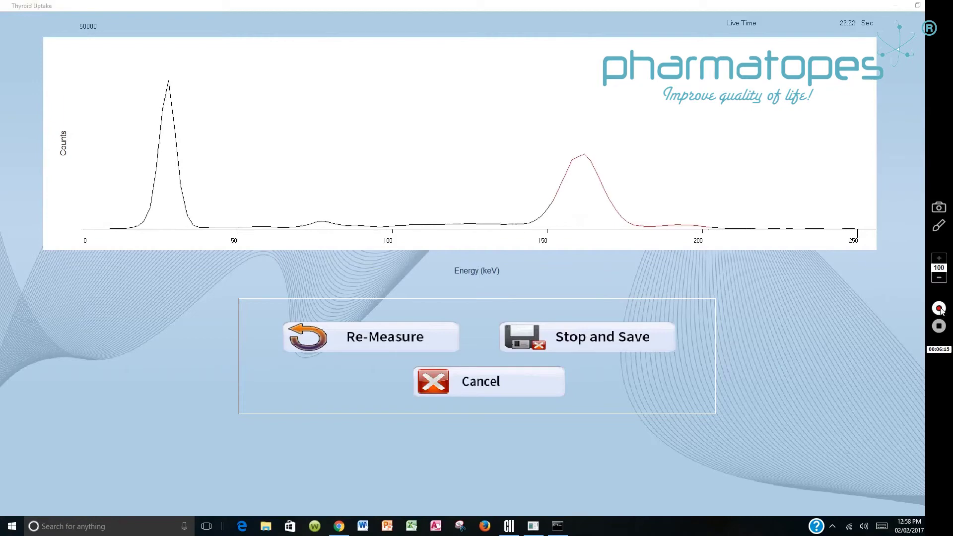
left_click(944, 312)
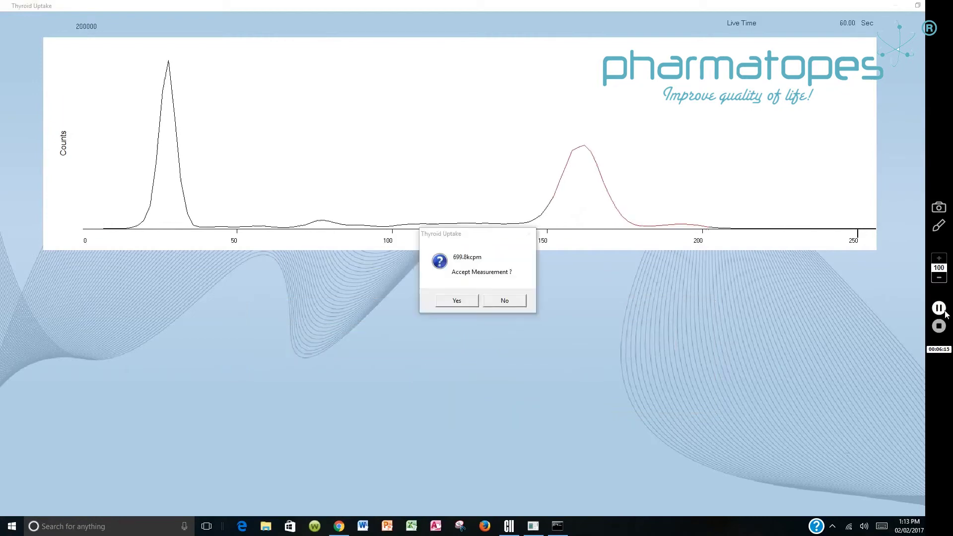
left_click(467, 302)
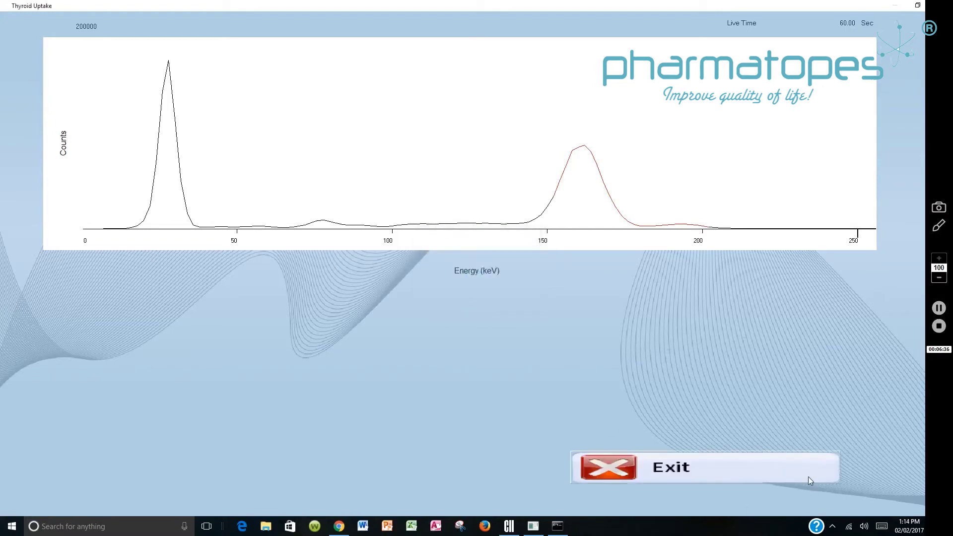
left_click(769, 475)
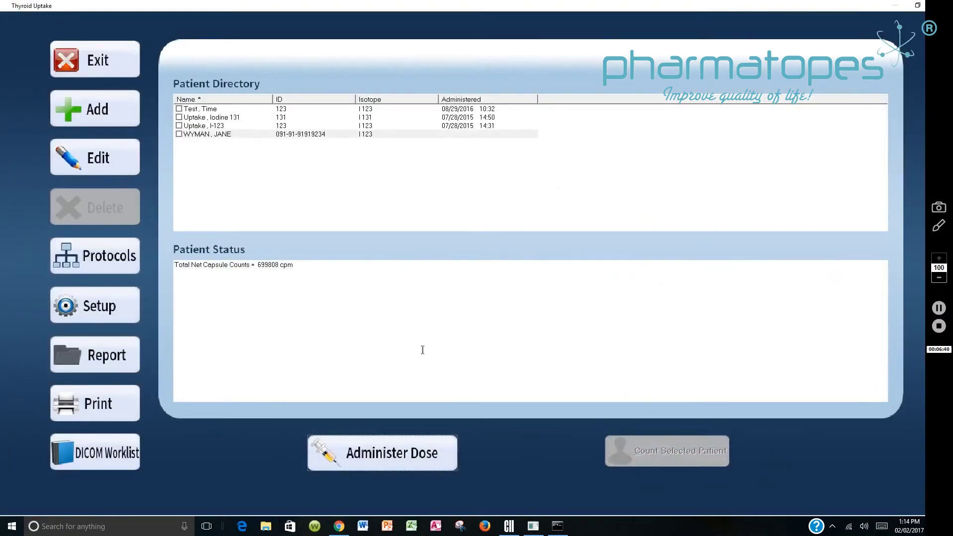
Step: Record the patient's dose as administered on 02/02/2017 at 1320 and return to the main menu
left_click(420, 452)
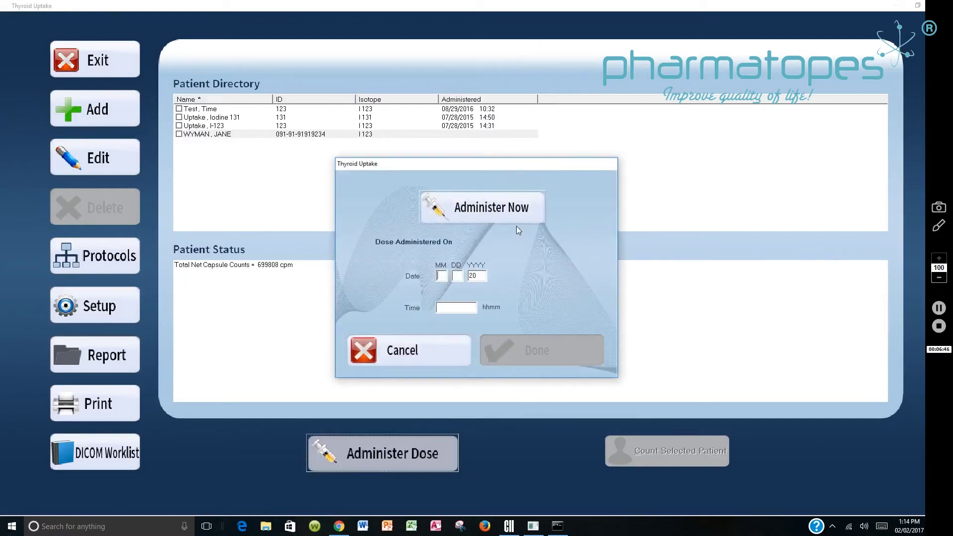
left_click(496, 208)
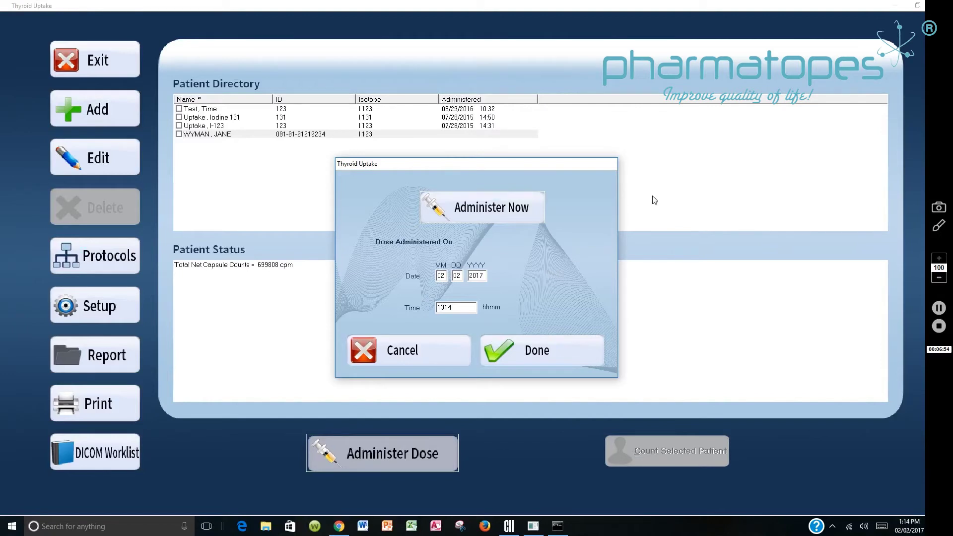
left_click(452, 306)
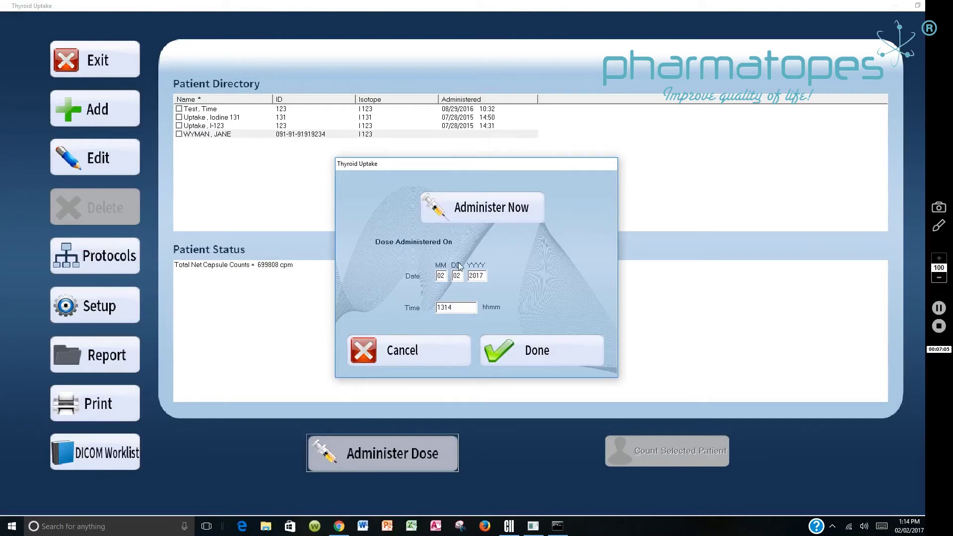
key("BackSpace")
key("BackSpace")
type("20")
left_click(521, 347)
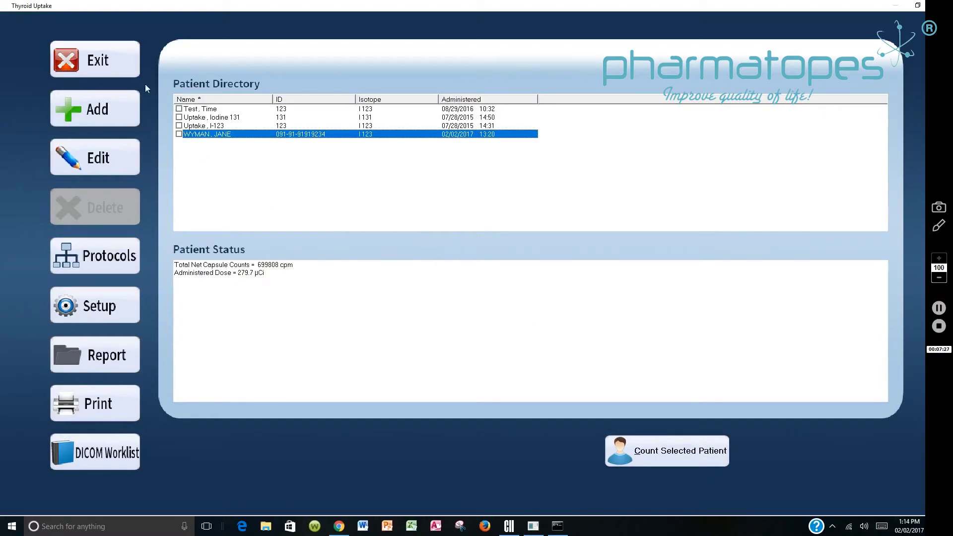
left_click(121, 64)
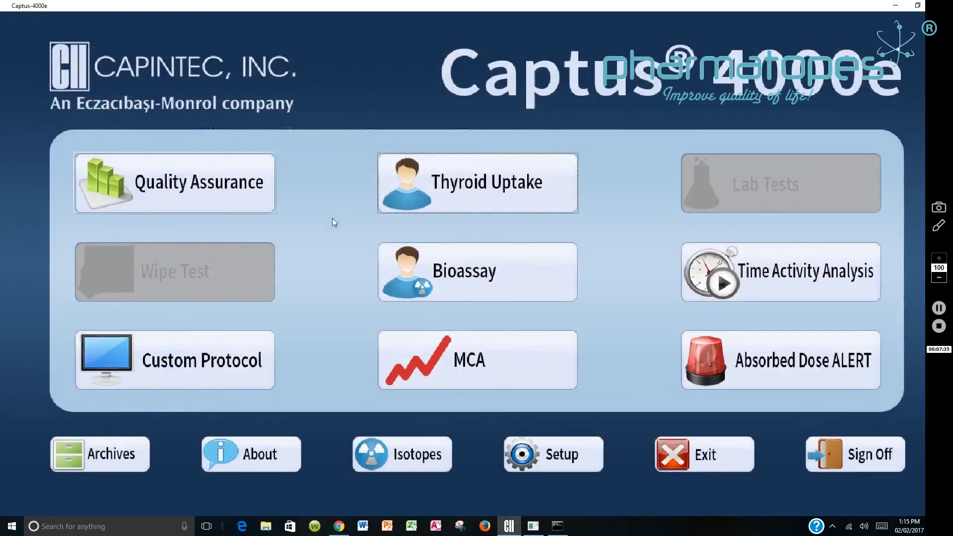
left_click(939, 308)
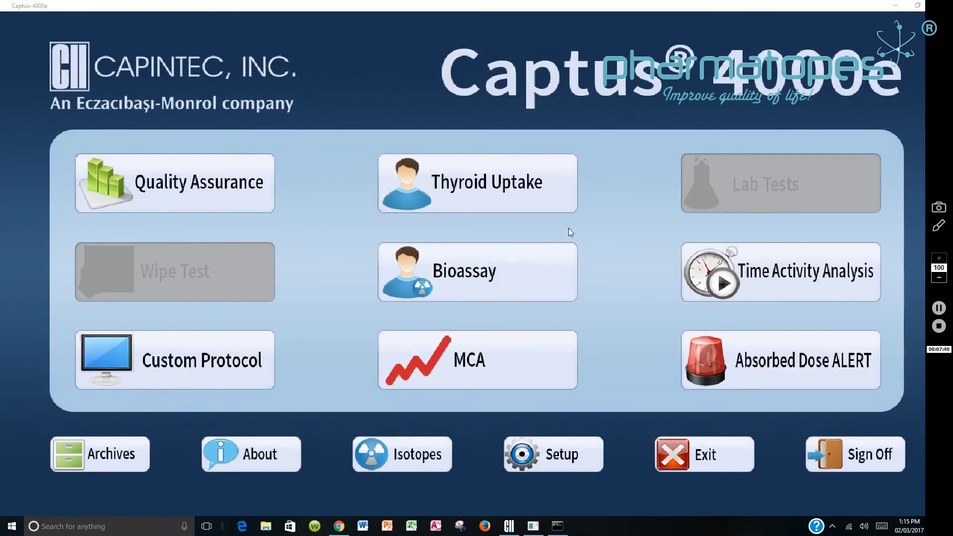
Step: Reopen Thyroid Uptake and start the uptake procedure for the imported I-123 patient whose dose was administered on 02/02/2017
left_click(471, 196)
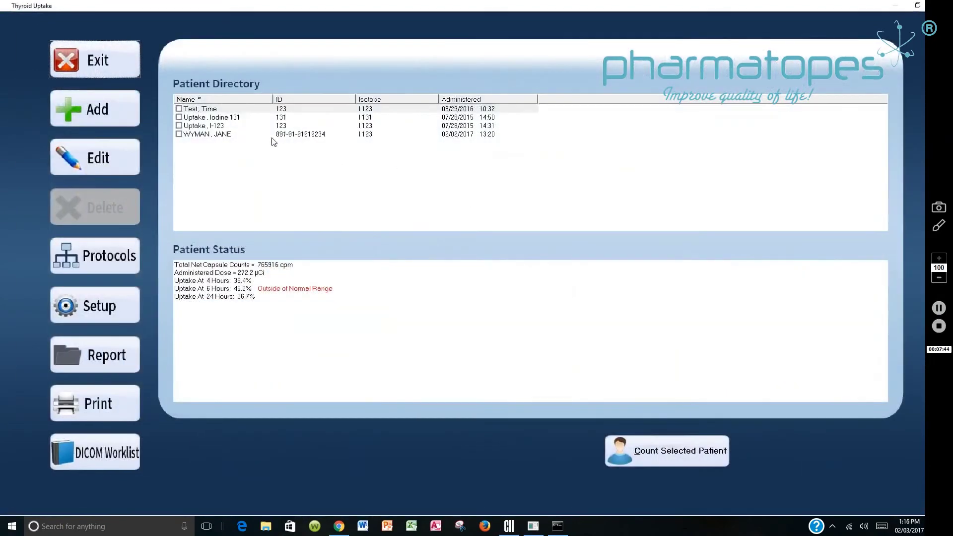
left_click(206, 134)
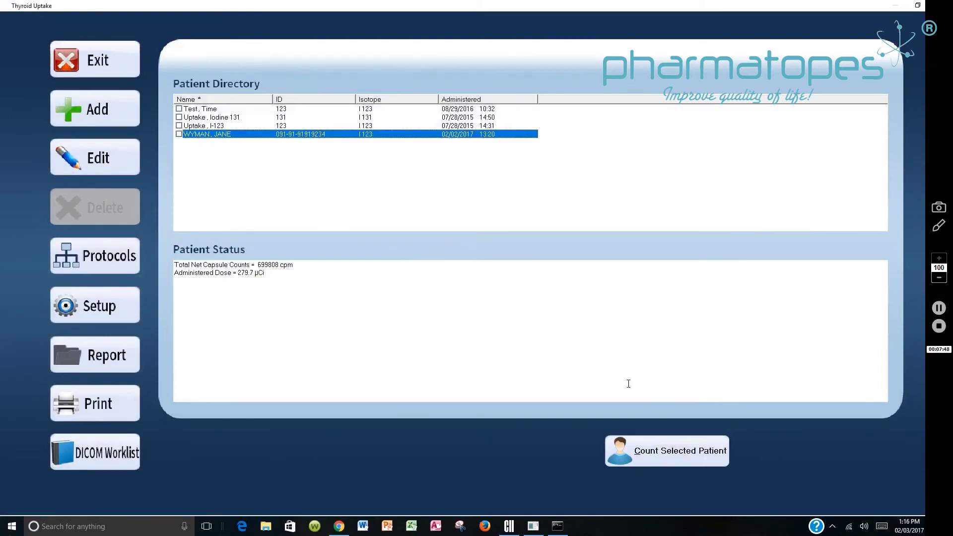
left_click(690, 451)
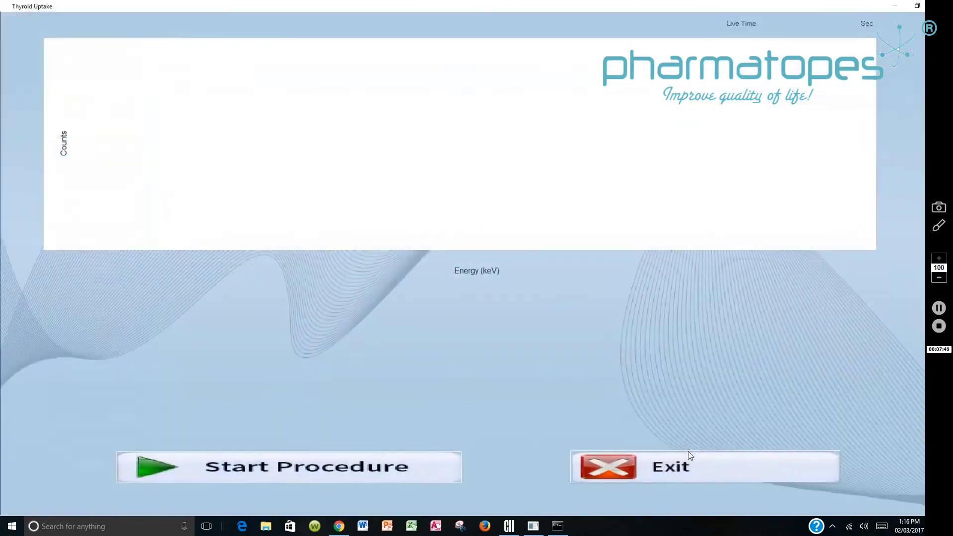
left_click(410, 466)
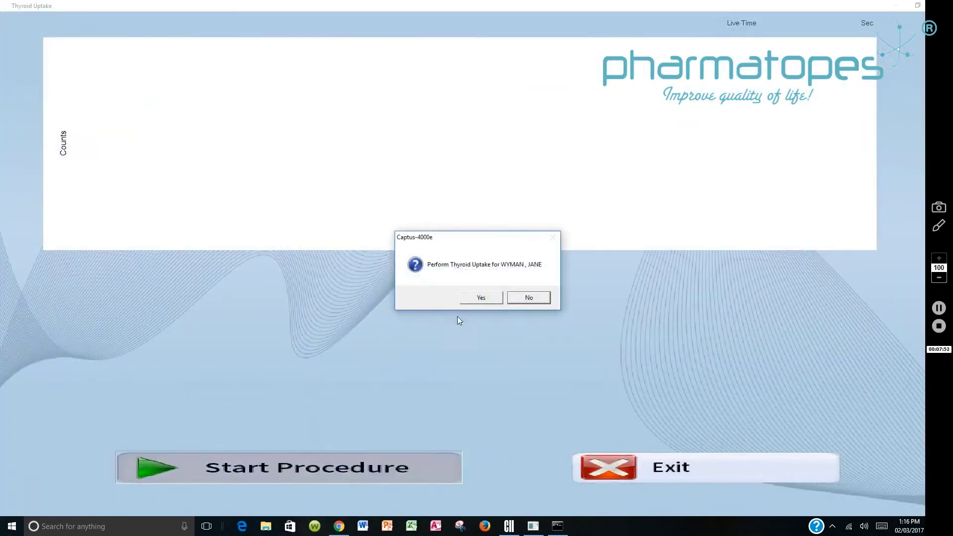
left_click(488, 299)
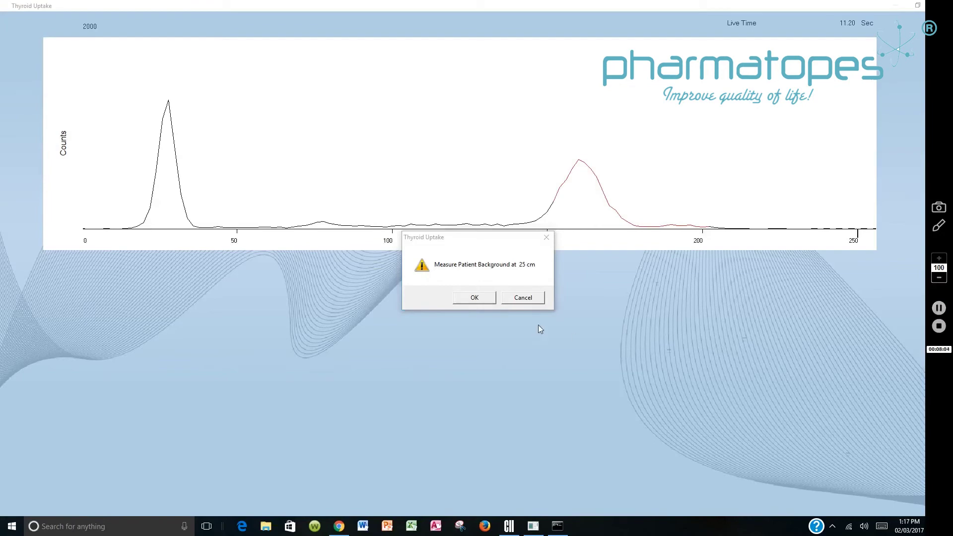
Step: Measure the patient background at 25 cm and accept the count
left_click(482, 301)
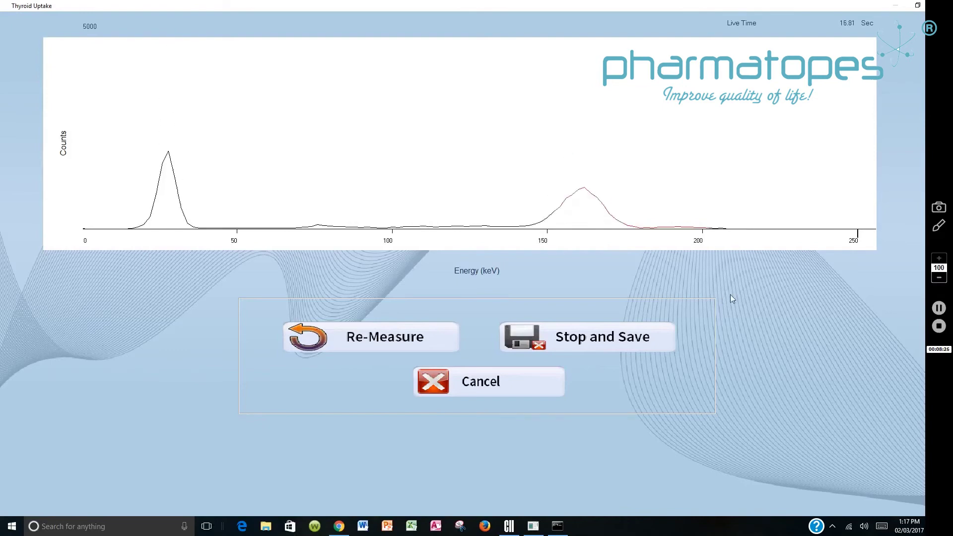
left_click(939, 308)
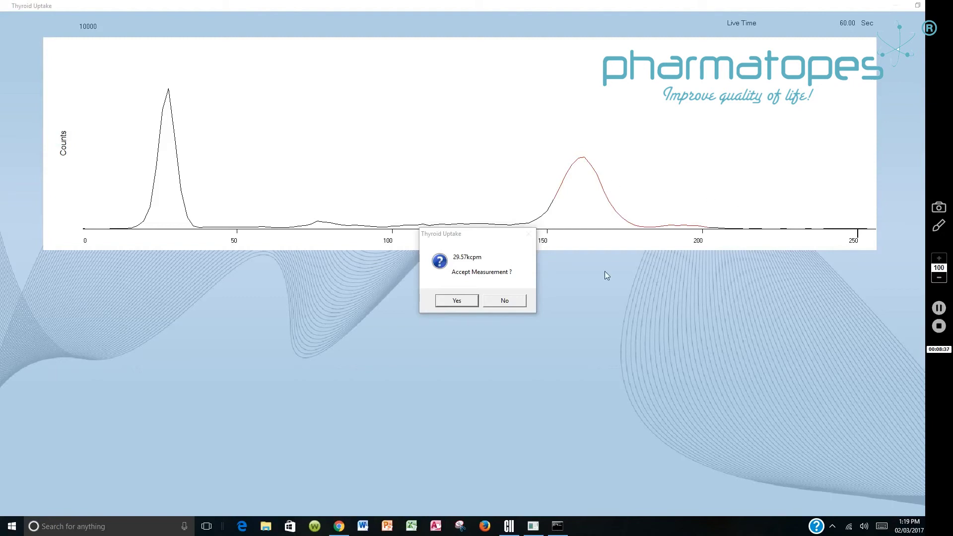
left_click(461, 301)
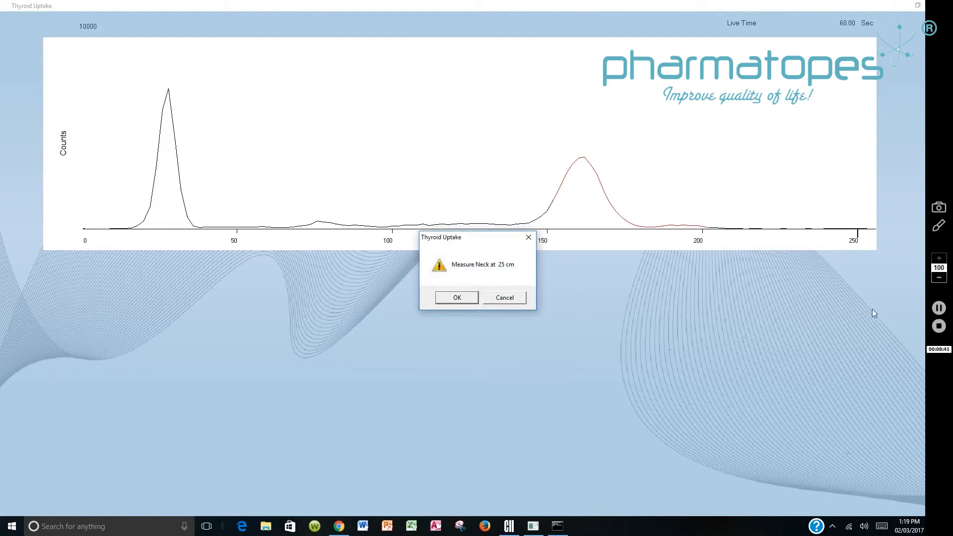
Step: Measure the patient's neck at 25 cm, accept the count and exit to the patient directory
left_click(938, 309)
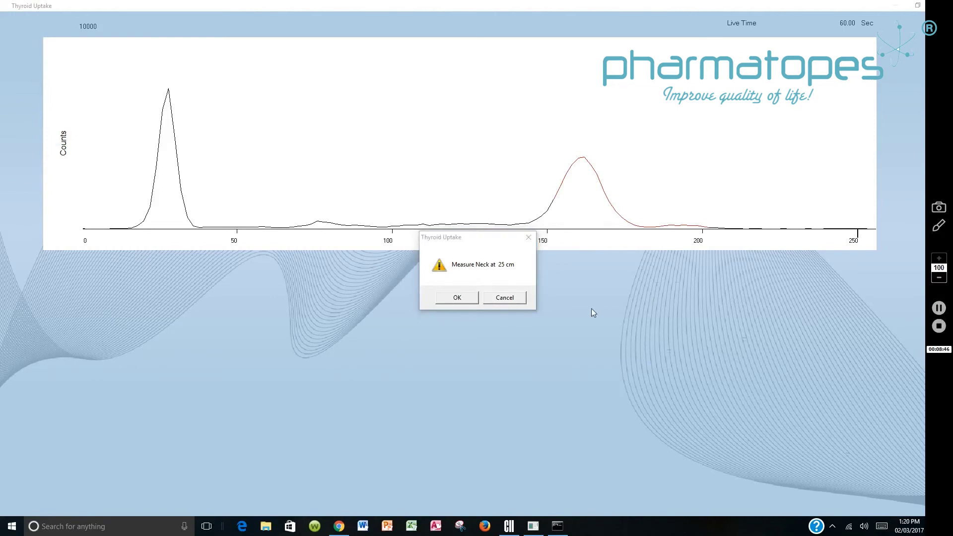
left_click(471, 302)
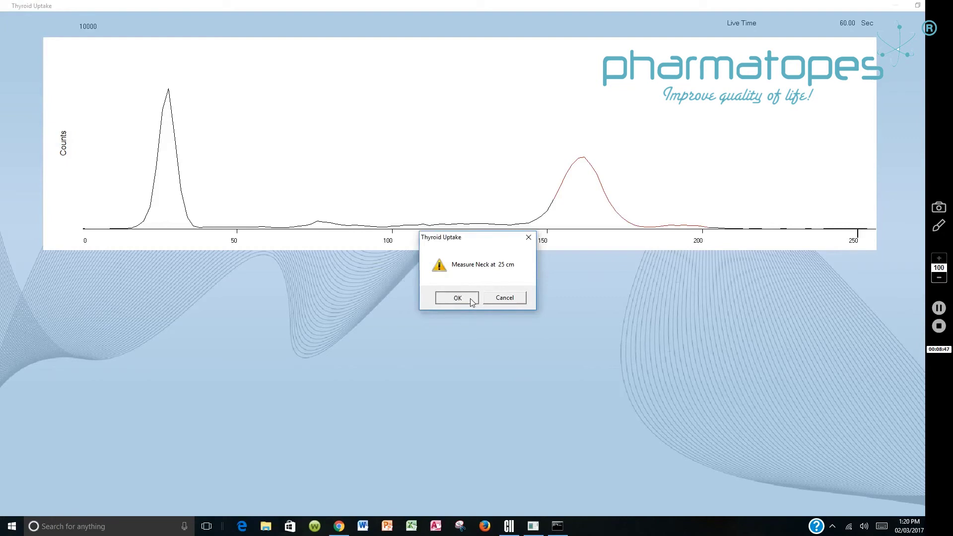
left_click(469, 298)
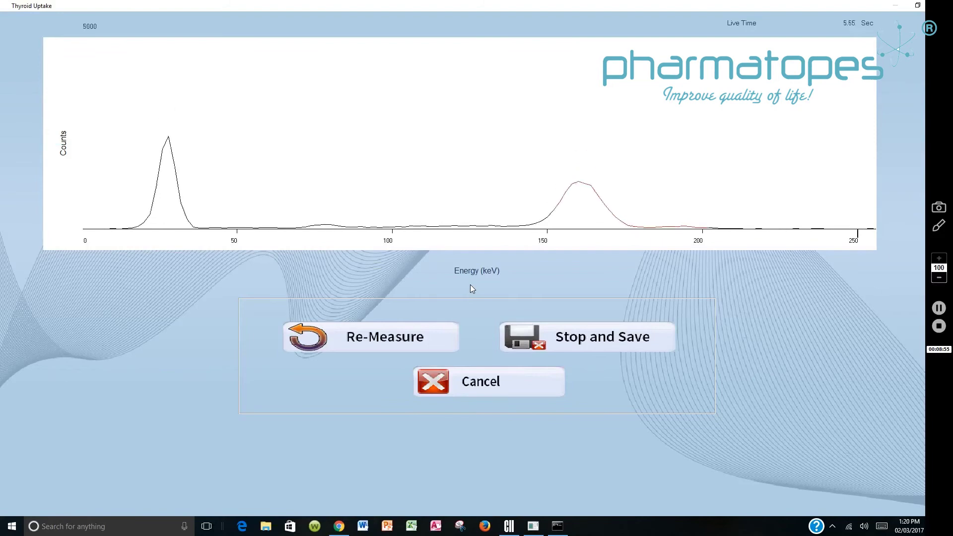
left_click(938, 308)
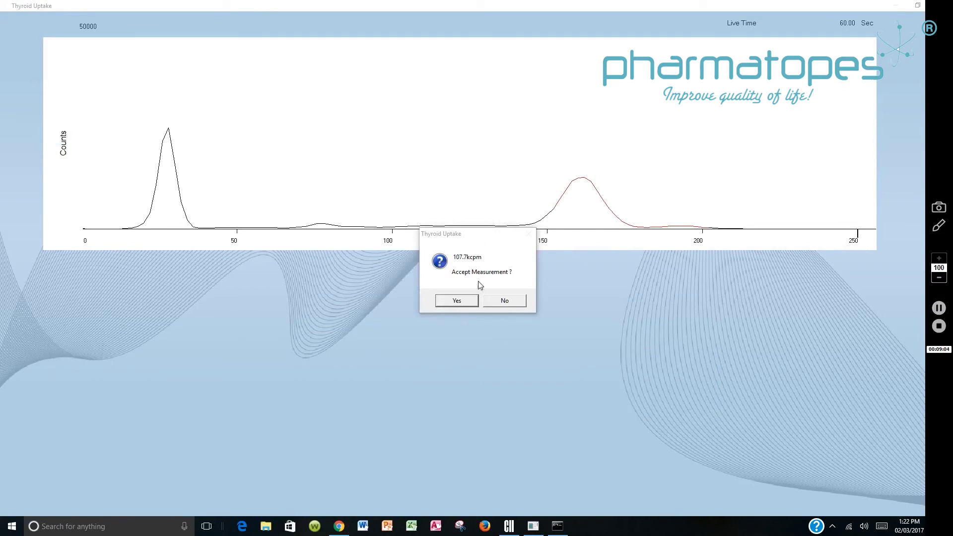
left_click(465, 302)
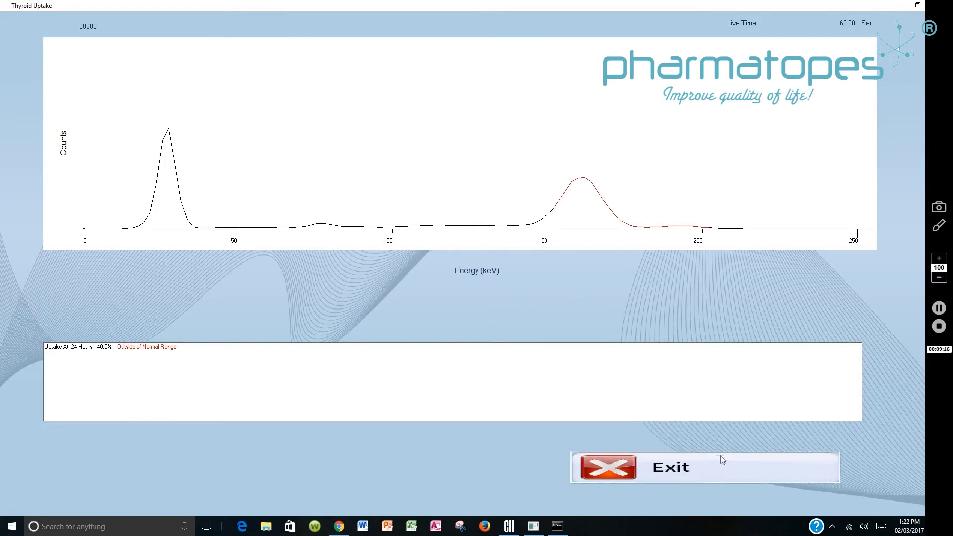
left_click(736, 463)
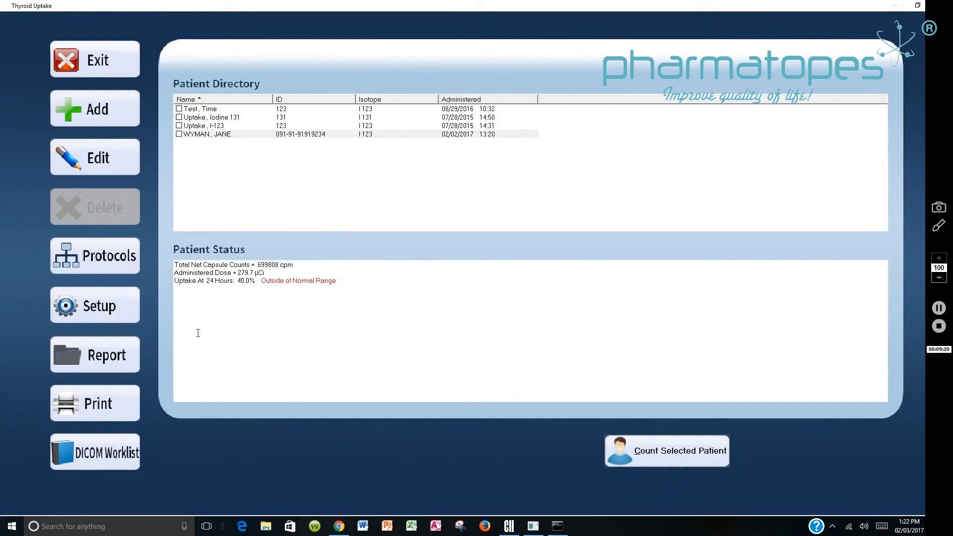
Step: Open the imported patient's report and review the dosage data, counts, 24-hour uptake and normal range
left_click(341, 136)
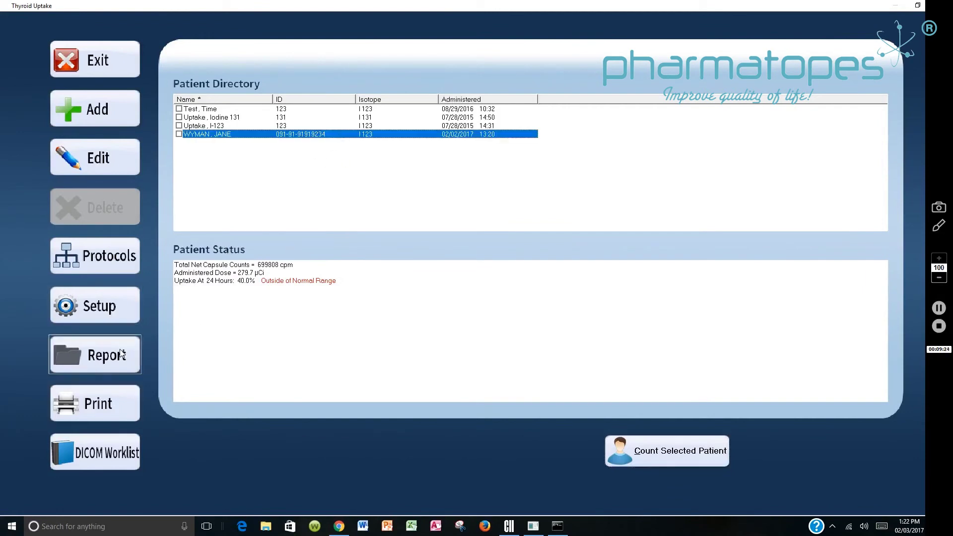
left_click(86, 361)
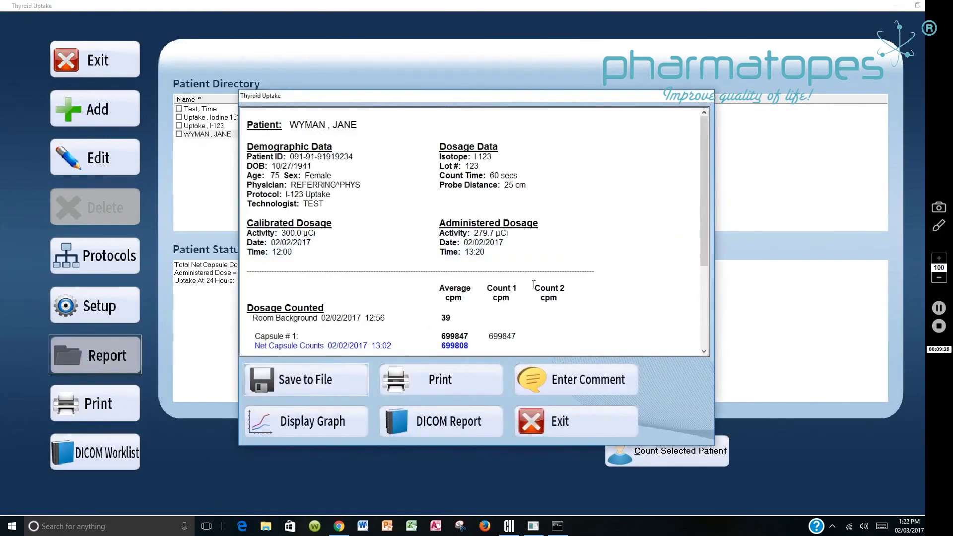
left_click_drag(704, 186, 708, 275)
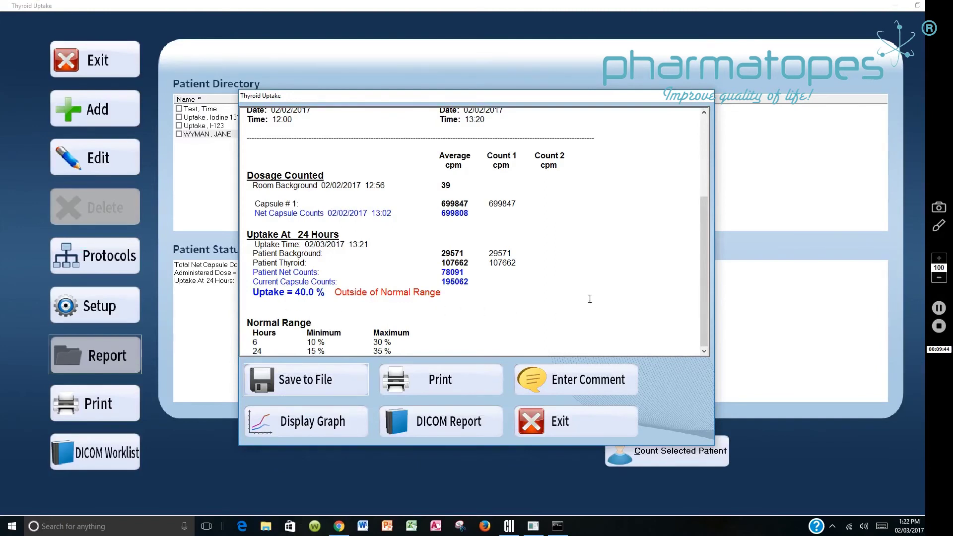
Step: Preview the patient's DICOM report, export it to the DICOM STORAGE provider and exit Thyroid Uptake
left_click(453, 422)
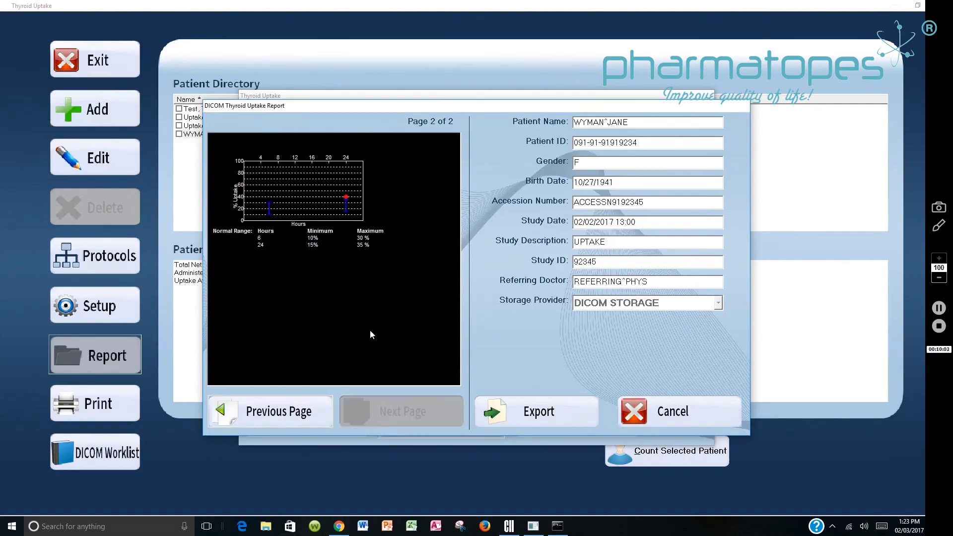
left_click(281, 413)
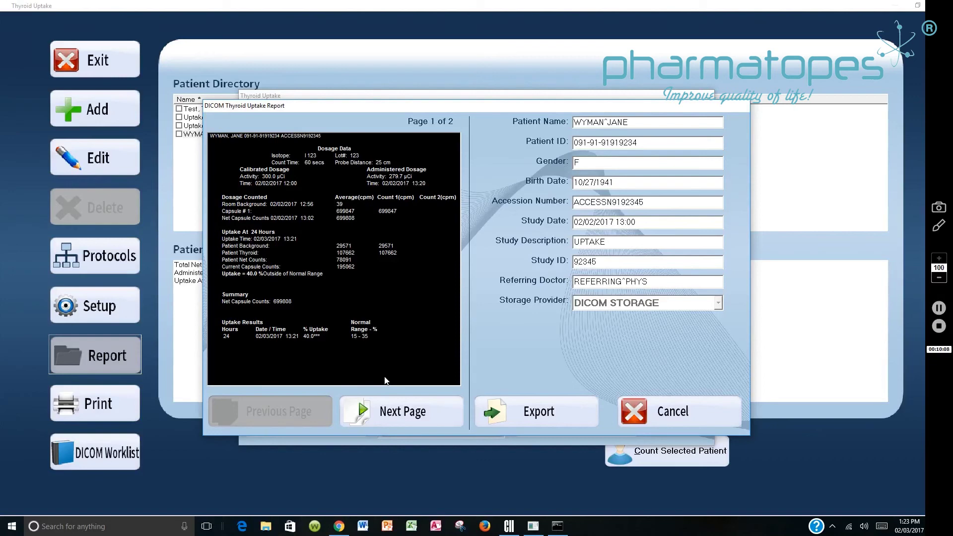
left_click(529, 415)
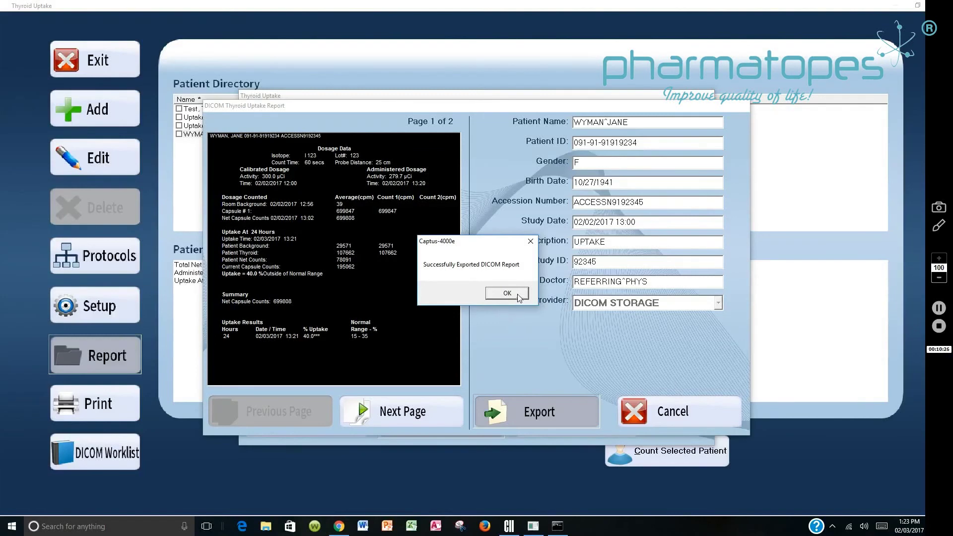
left_click(517, 294)
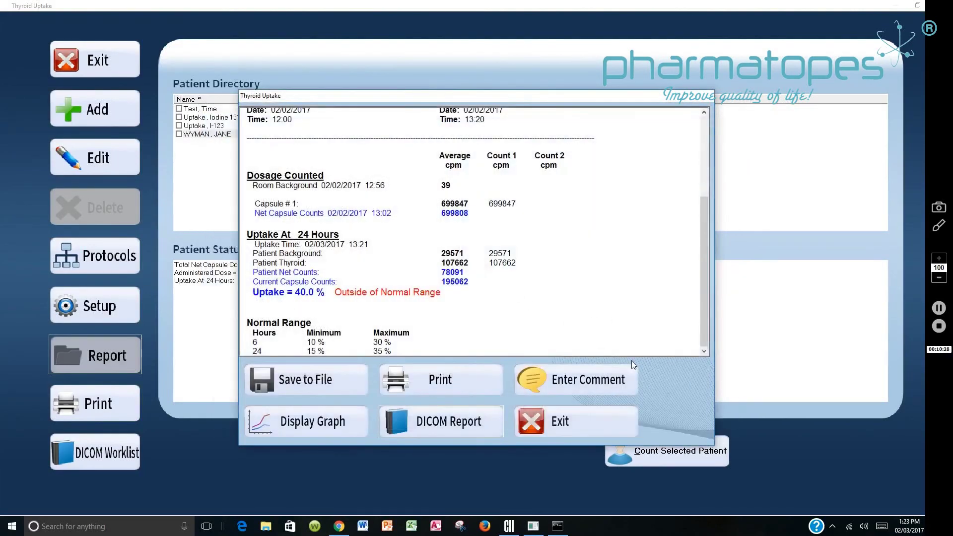
left_click(582, 419)
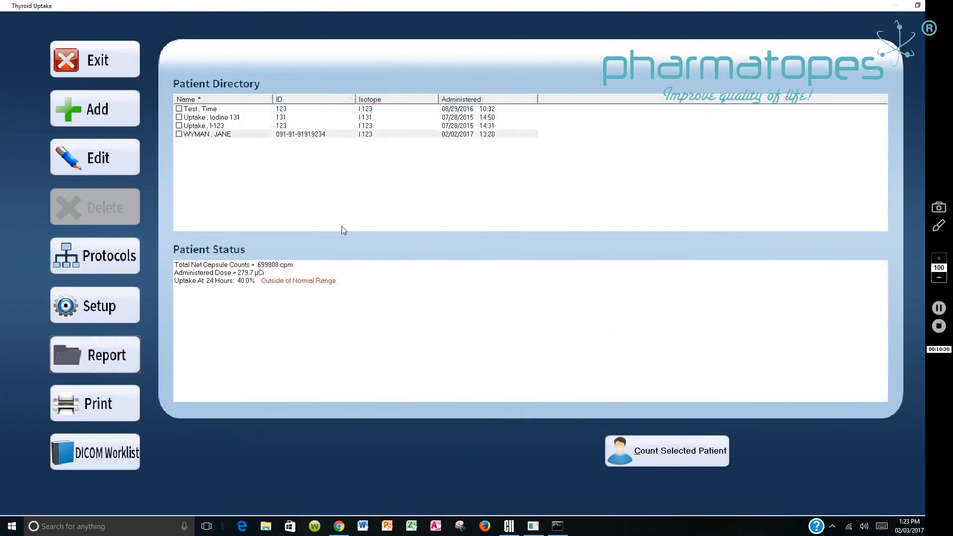
left_click(107, 63)
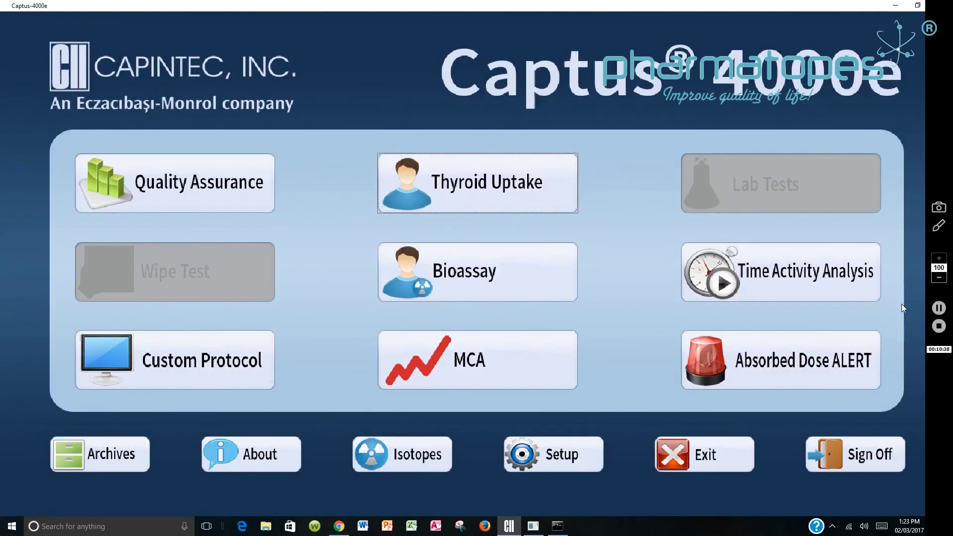
left_click(939, 308)
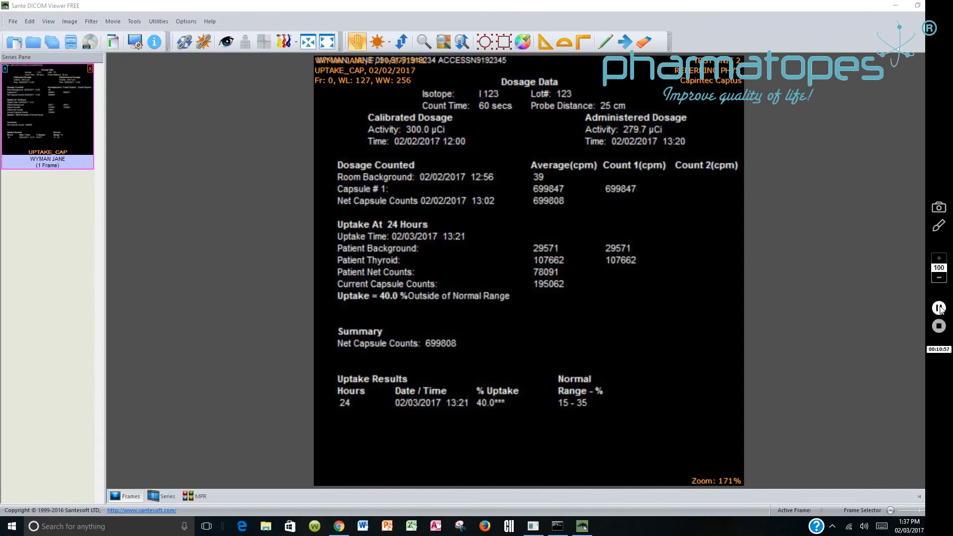
left_click(938, 308)
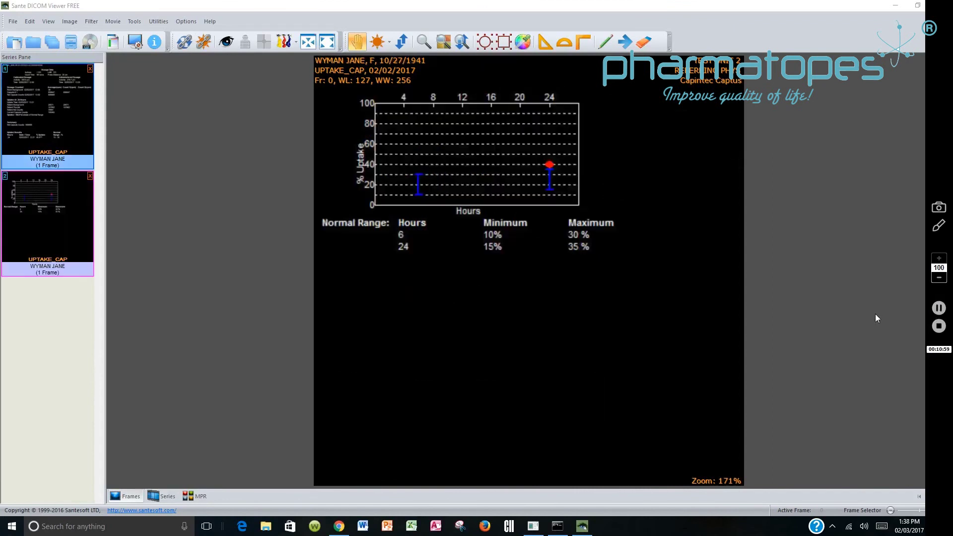